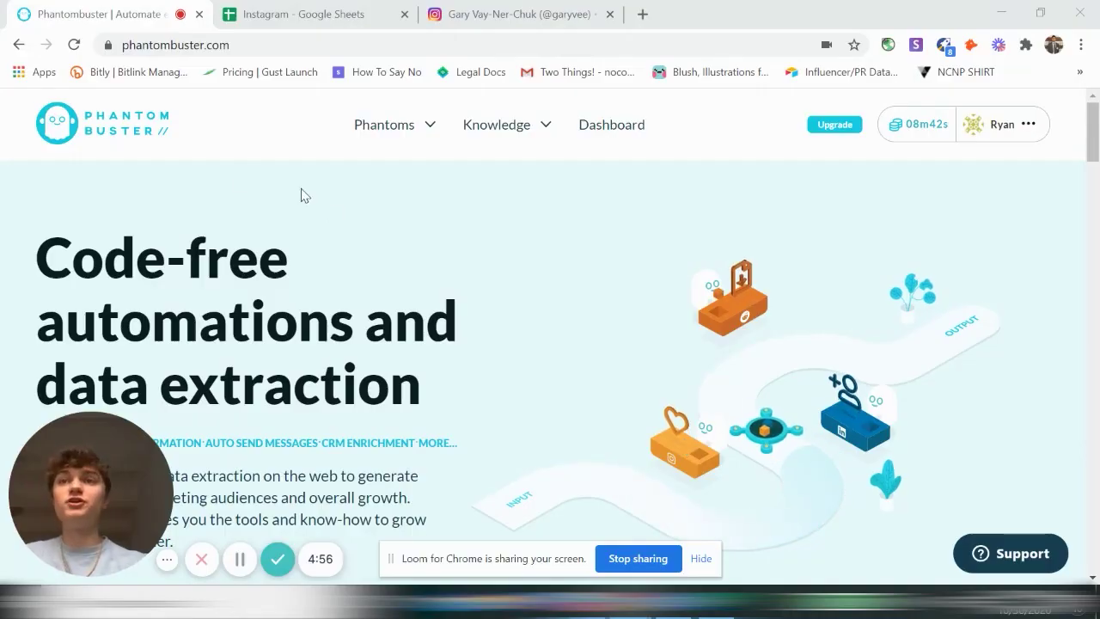
- Open the Instagram category of phantoms in the Phantombuster store
click(301, 50)
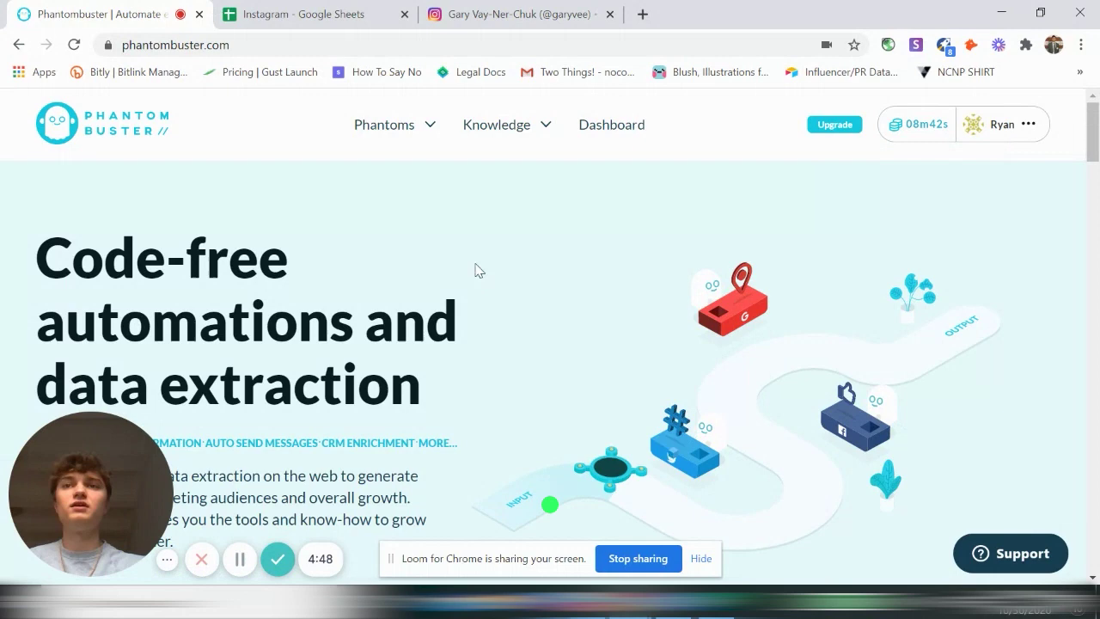
click(426, 127)
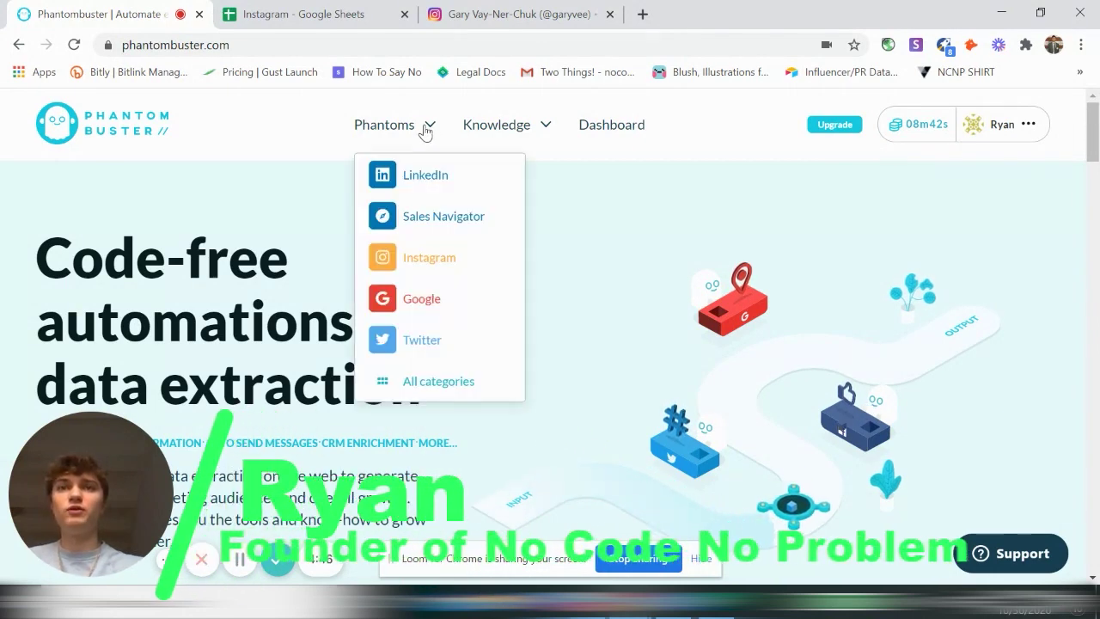
click(445, 261)
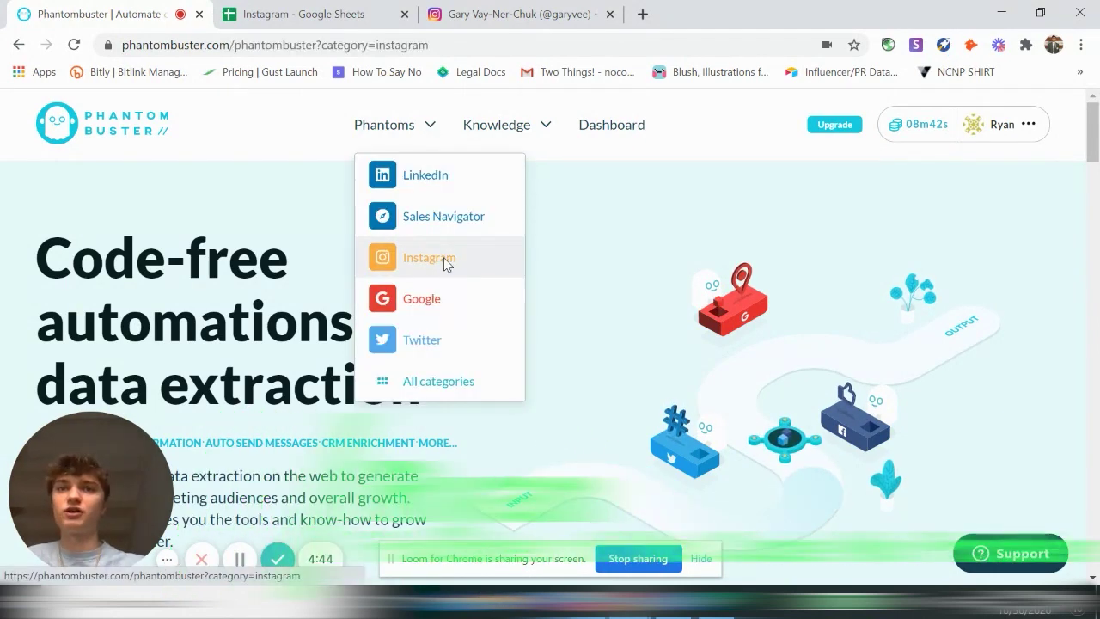
- Look through the Instagram phantoms, choose to use the Instagram Follower Collector, and connect it to Instagram
scroll(670, 292, down, 2)
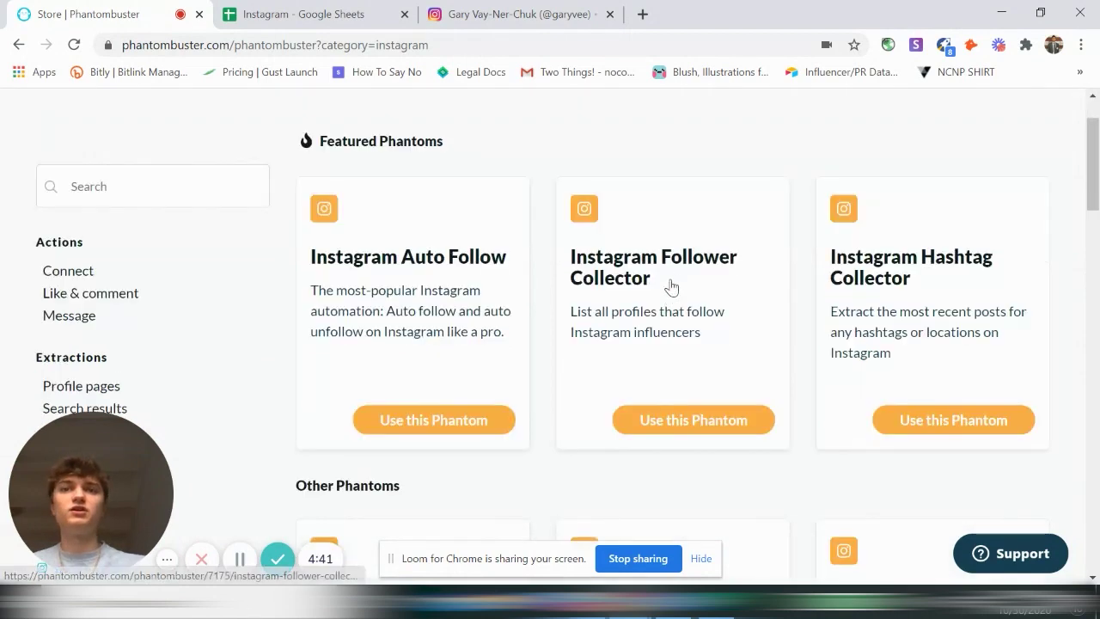
scroll(671, 288, up, 2)
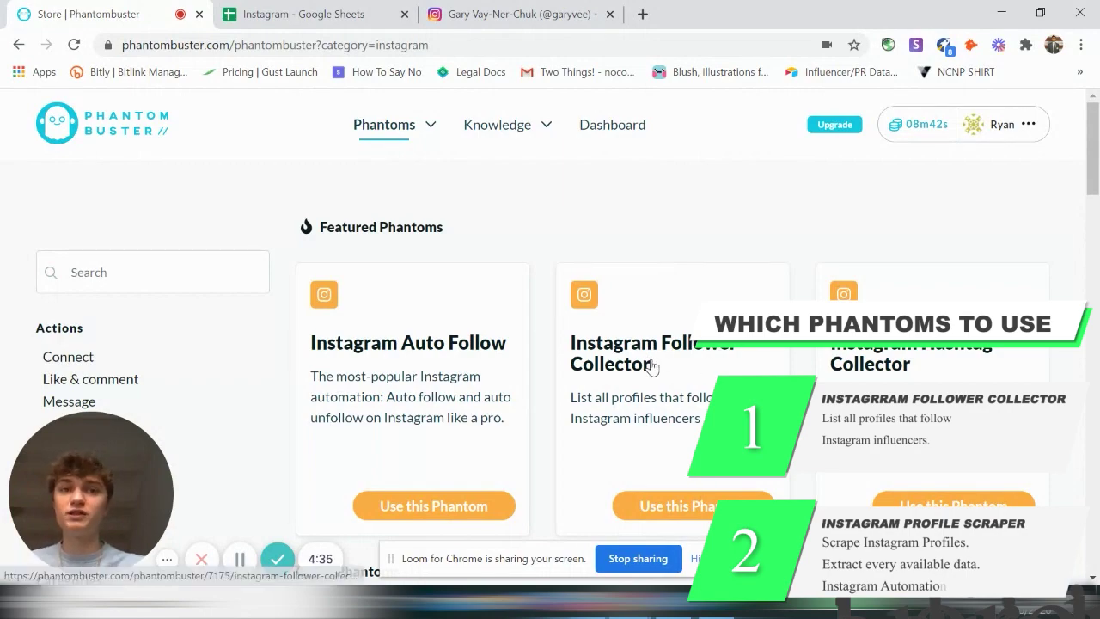
scroll(697, 406, down, 8)
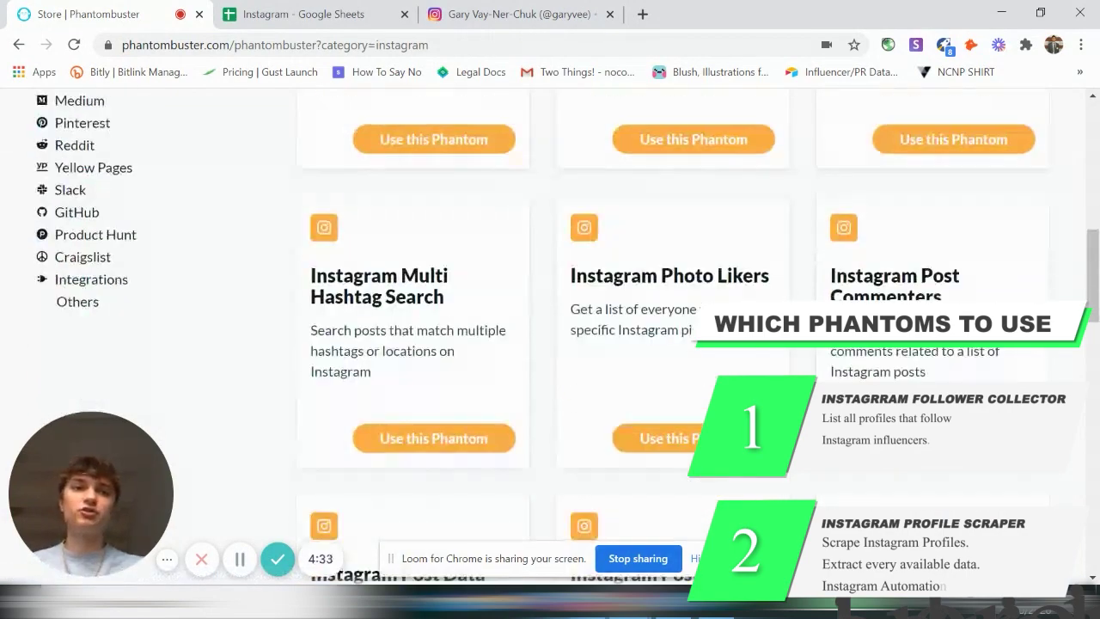
scroll(961, 352, down, 3)
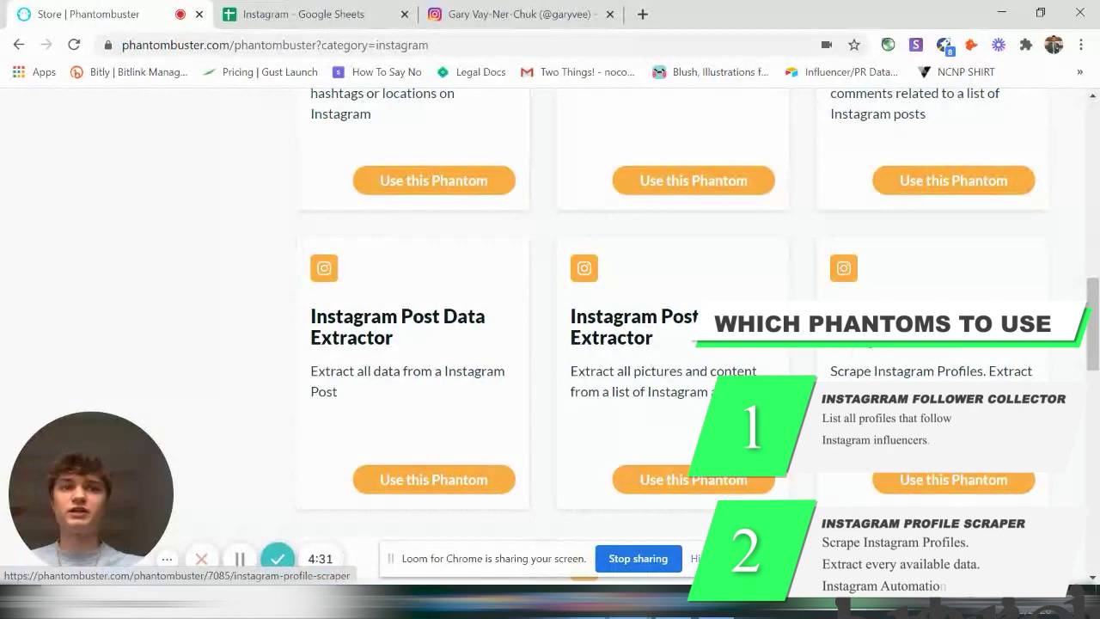
scroll(669, 299, up, 15)
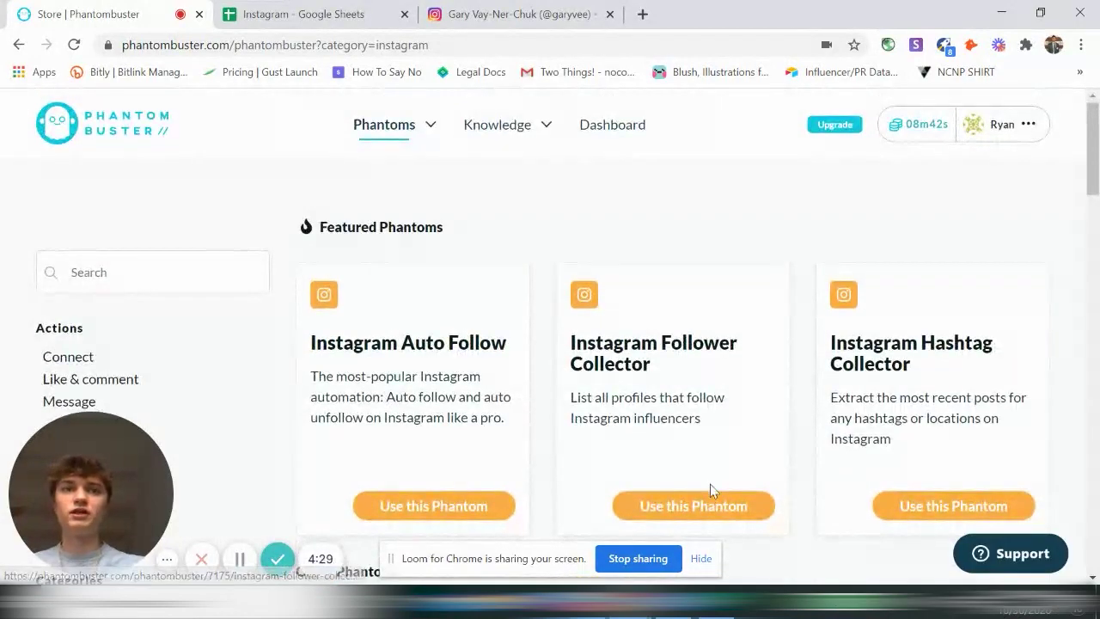
click(693, 506)
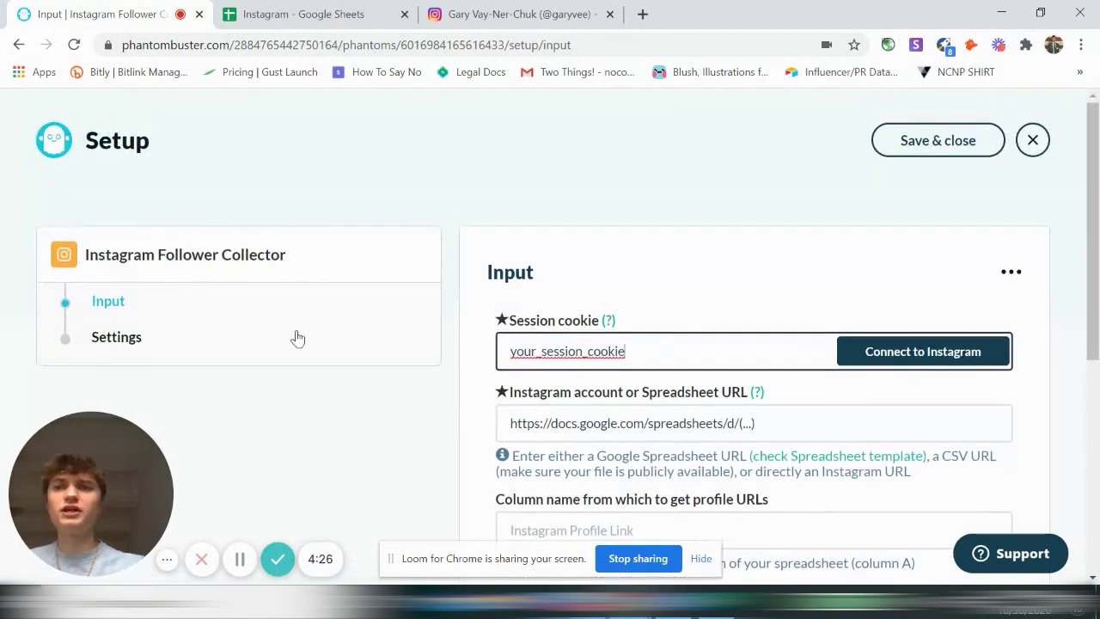
click(940, 352)
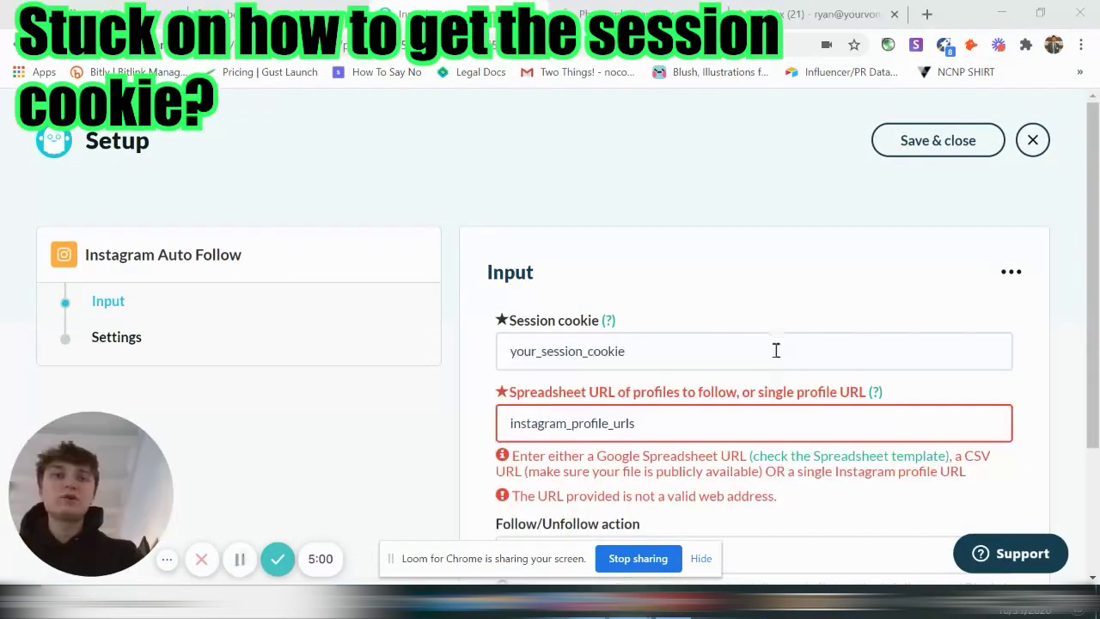
- Install the Phantombuster extension from the Chrome Web Store and close the leftover Phantombuster page beside the Instagram Auto Follow setup
click(776, 350)
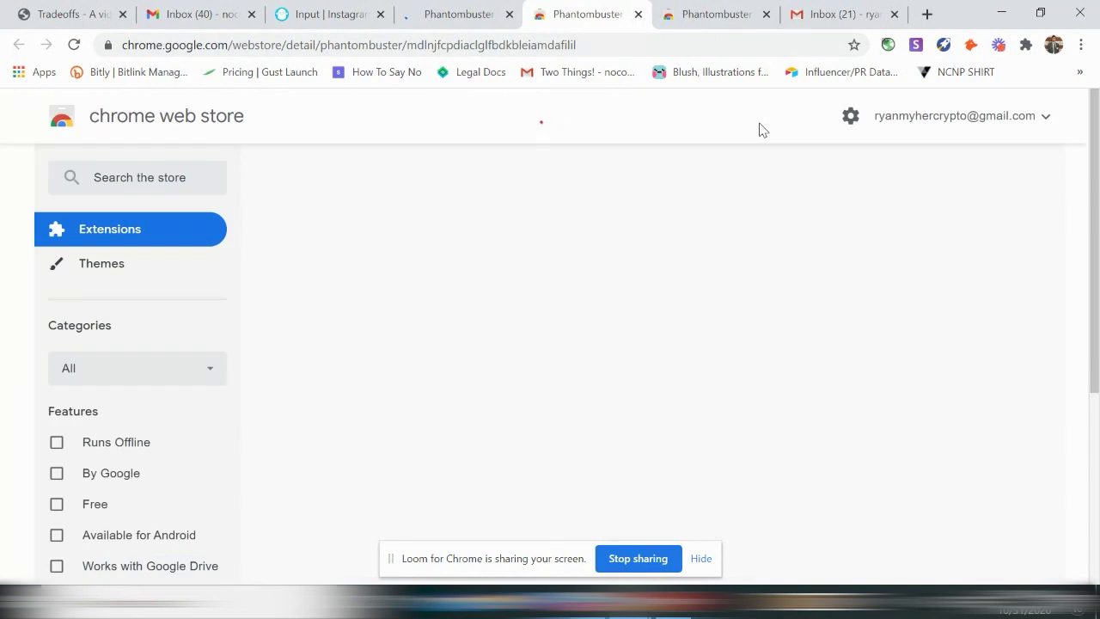
click(900, 251)
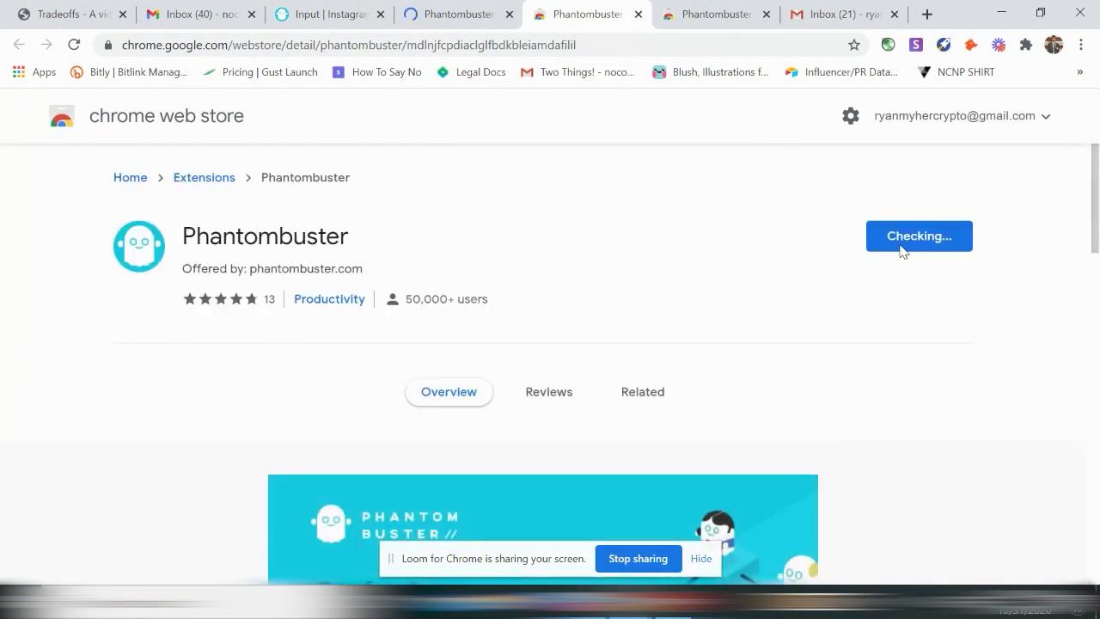
click(601, 267)
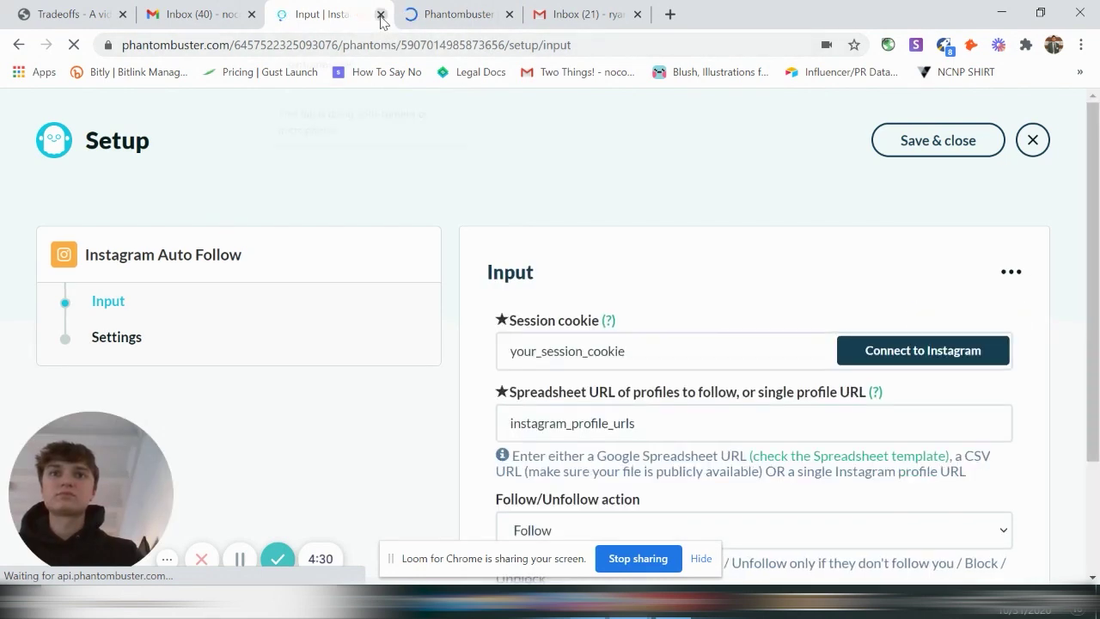
click(510, 14)
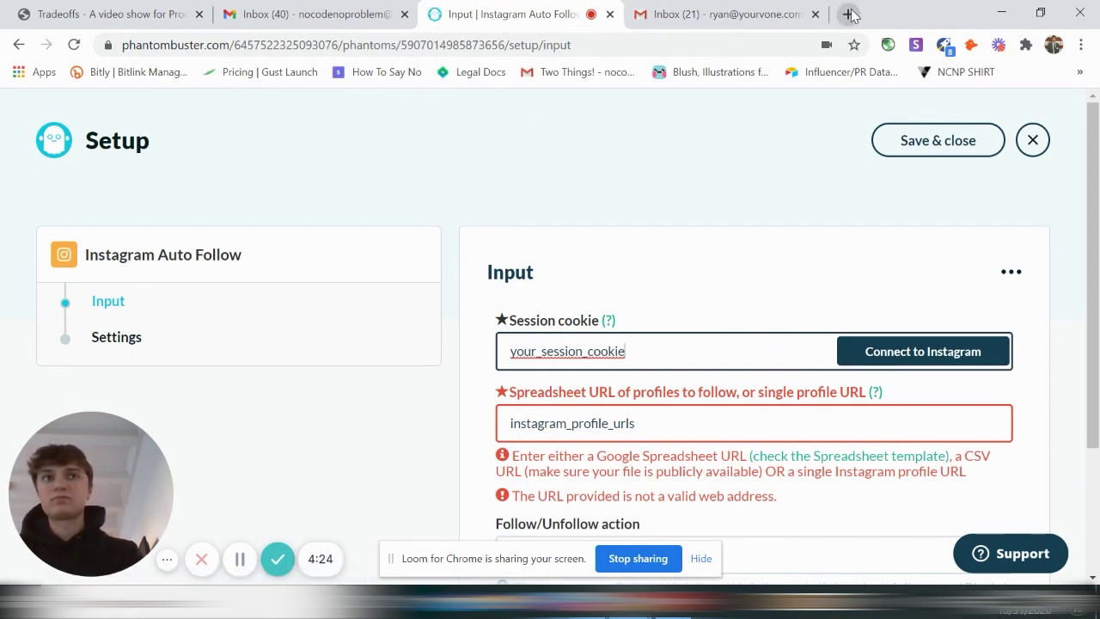
- Connect the Instagram Auto Follow phantom to Instagram to fill in its session cookie, and dismiss the notification
click(920, 355)
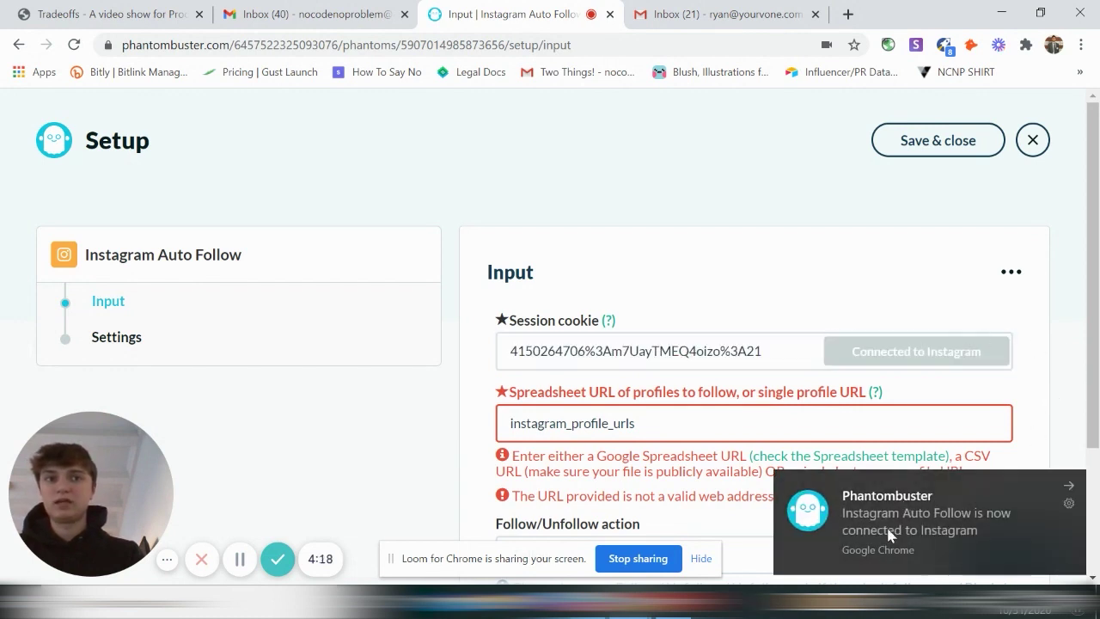
click(1070, 486)
scroll(677, 404, down, 1)
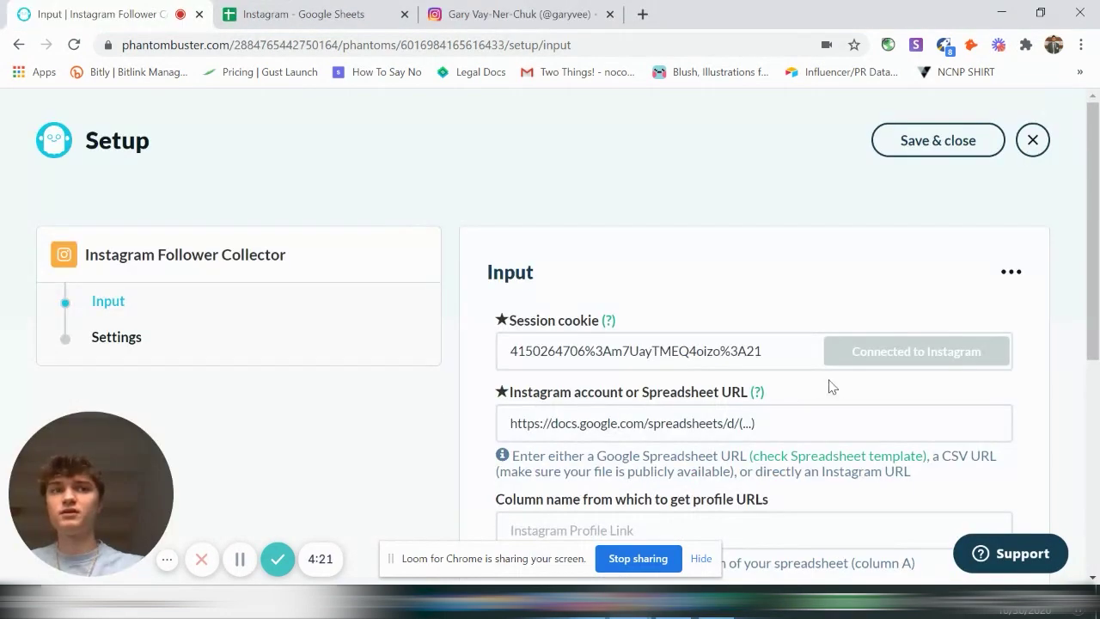
scroll(852, 364, down, 1)
click(763, 336)
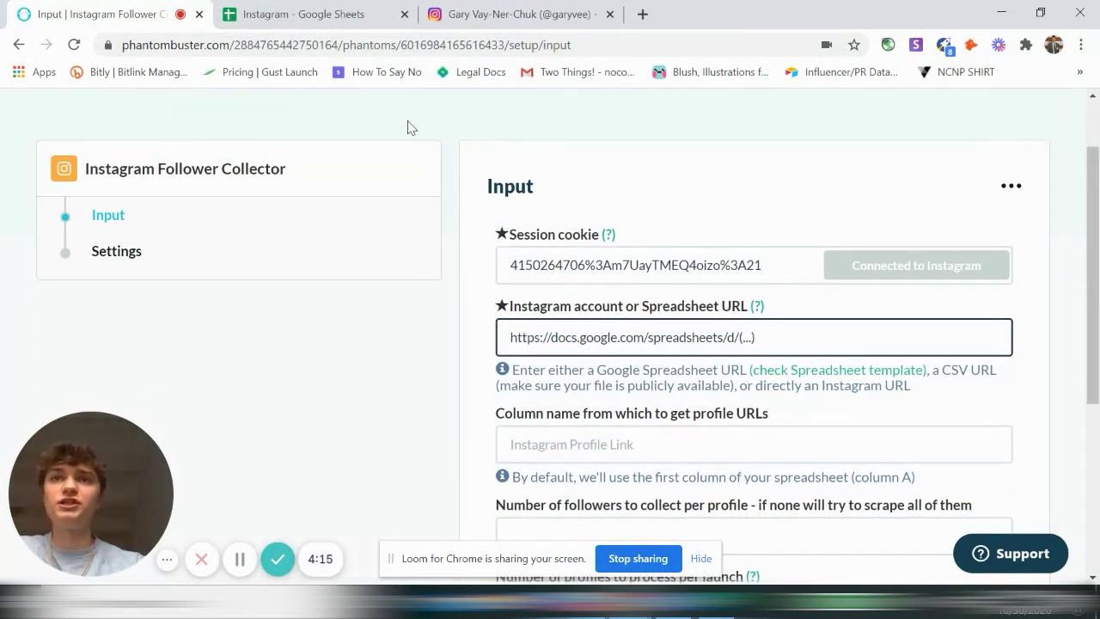
click(504, 15)
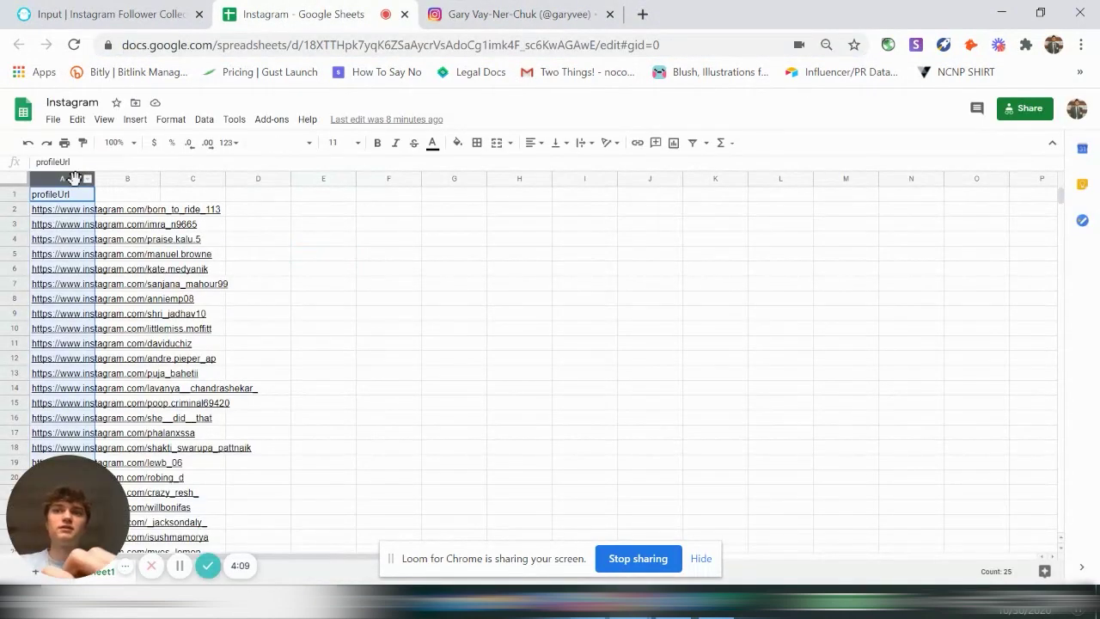
key(Delete)
click(67, 197)
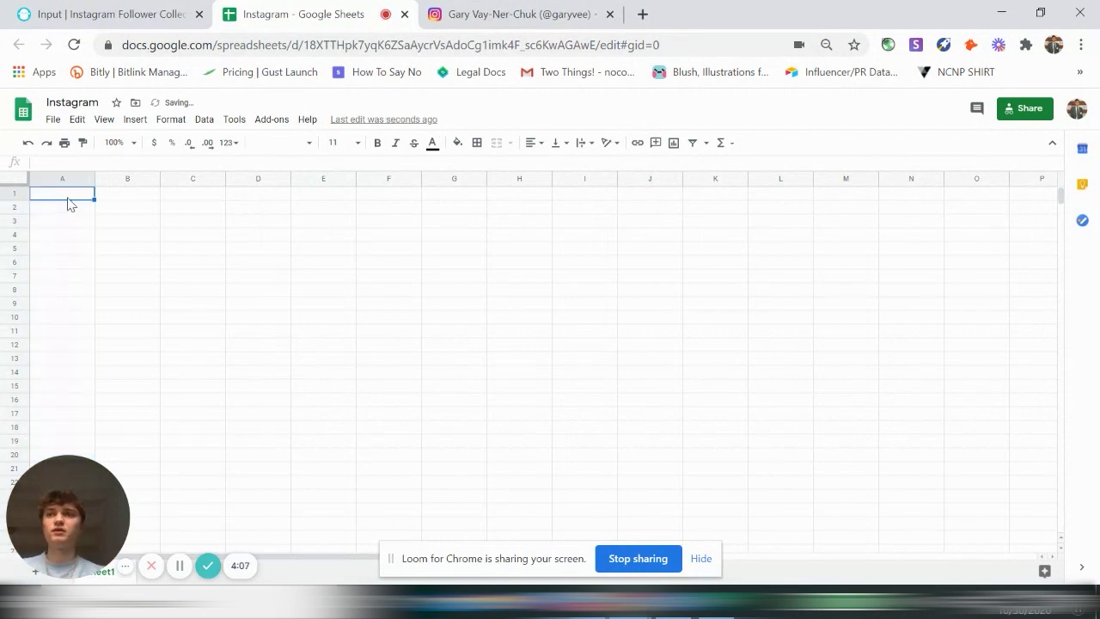
text(https://www.instagram.com/garyvee/)
click(130, 241)
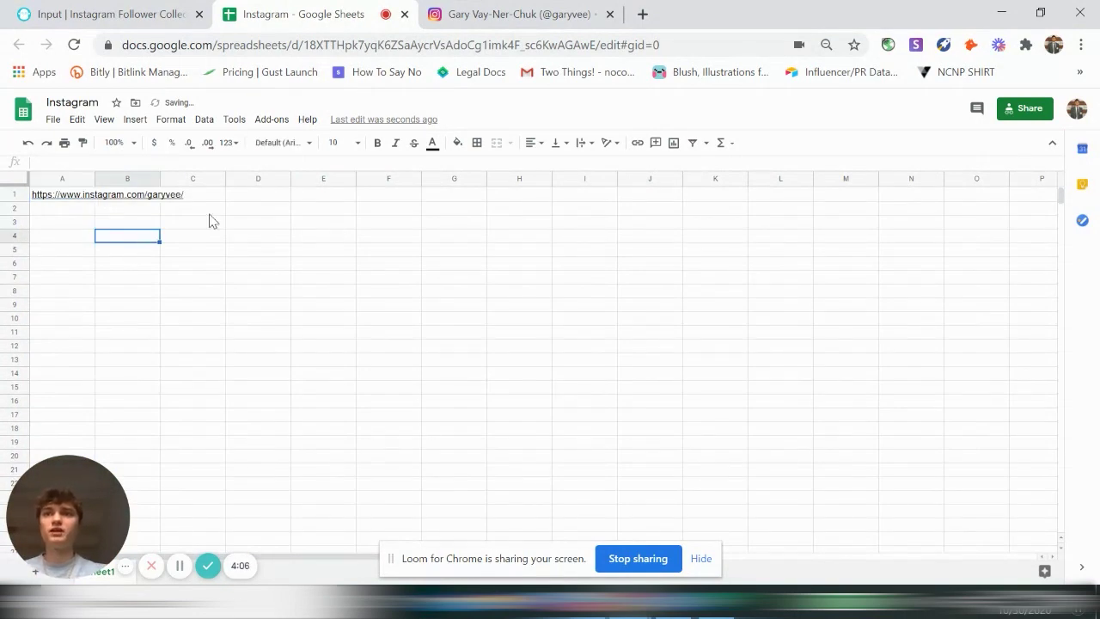
- Copy the spreadsheet's sharing link with Anyone with the link access and close the sharing dialog
click(1003, 117)
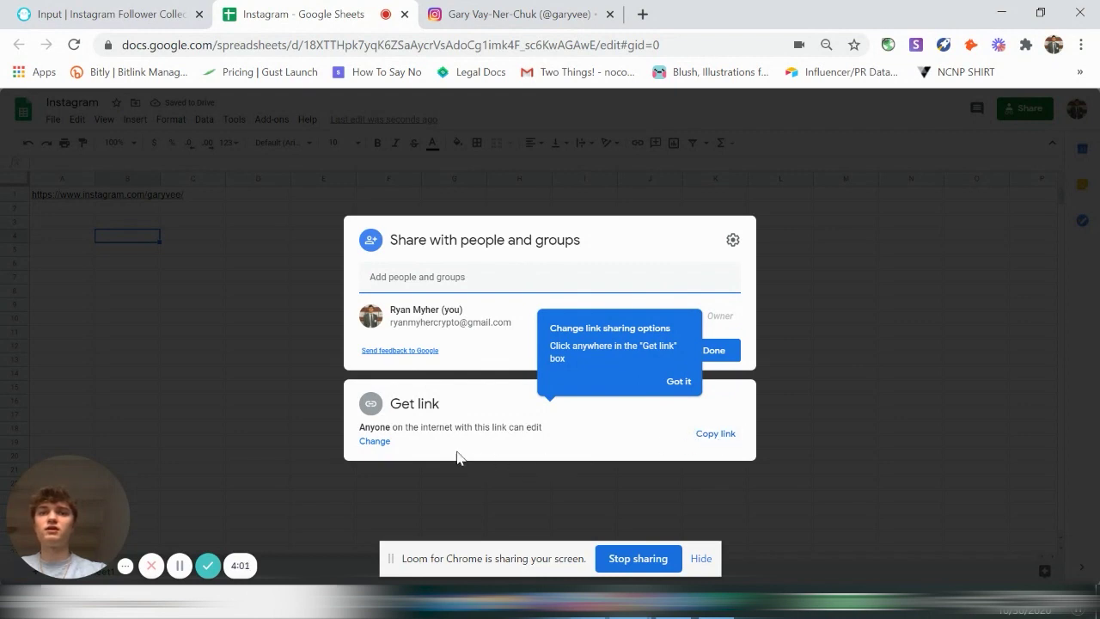
click(374, 441)
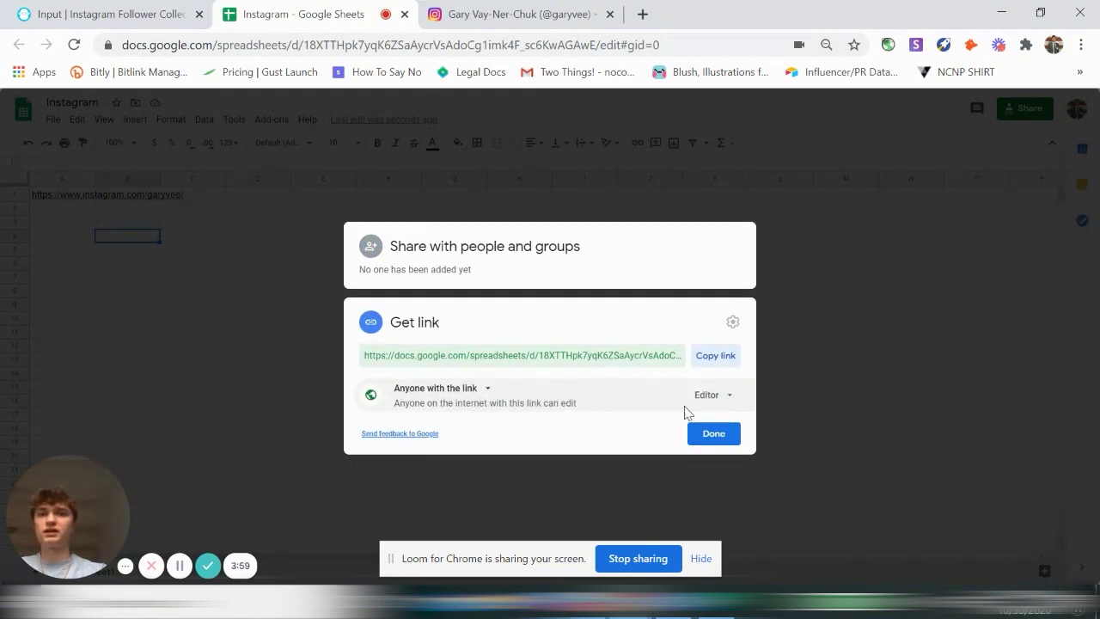
click(718, 359)
click(720, 435)
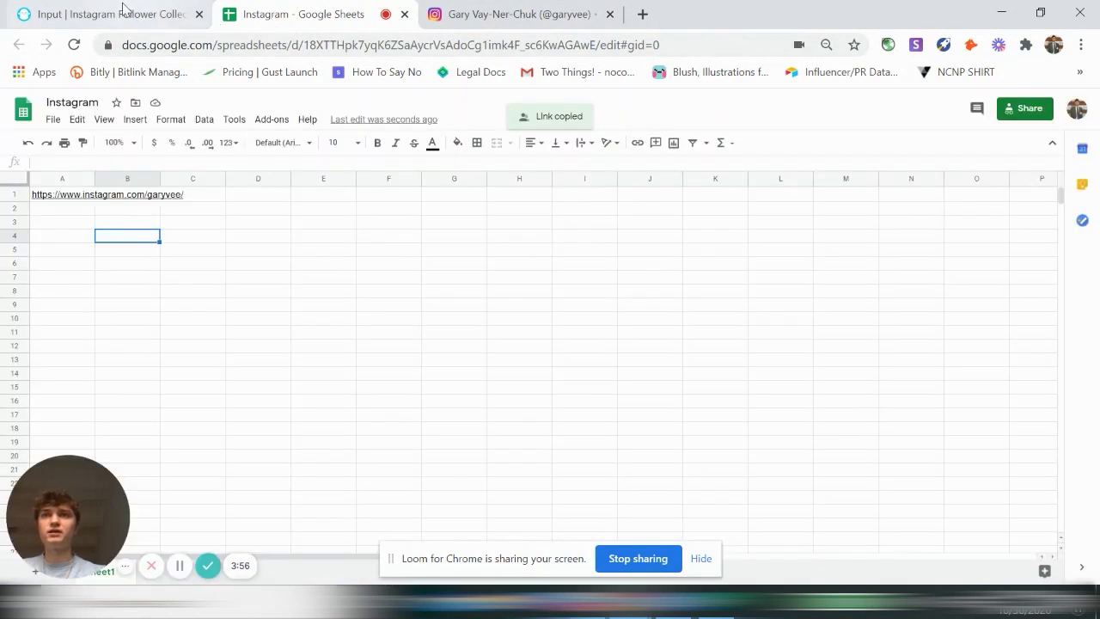
- Switch back to Phantombuster and replace the Instagram account or Spreadsheet URL placeholder with the copied spreadsheet link
click(122, 13)
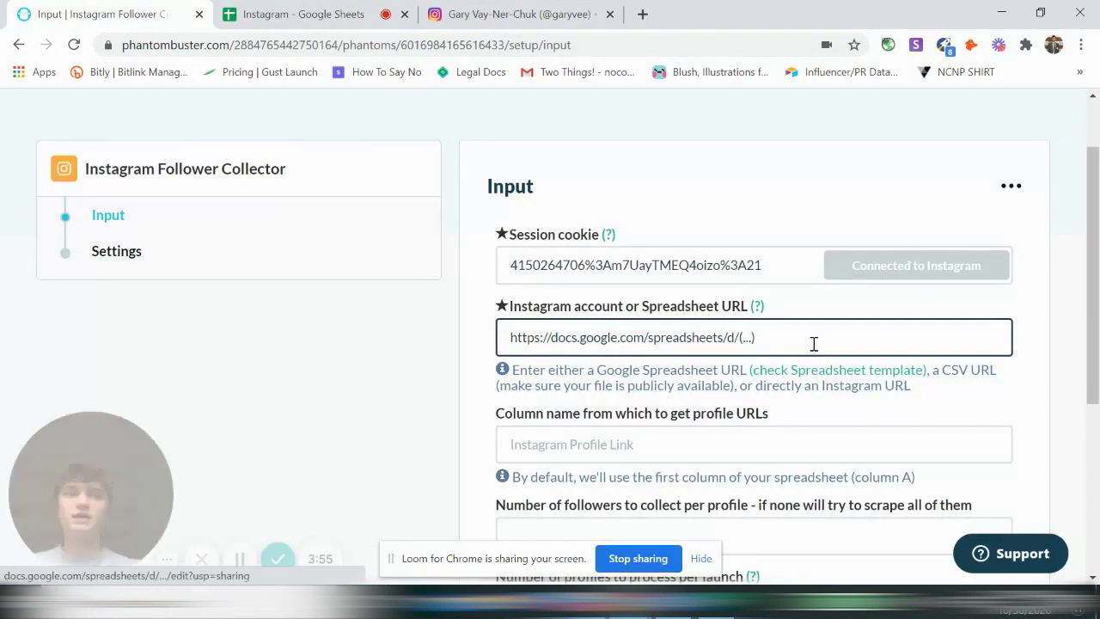
drag(773, 328, 592, 349)
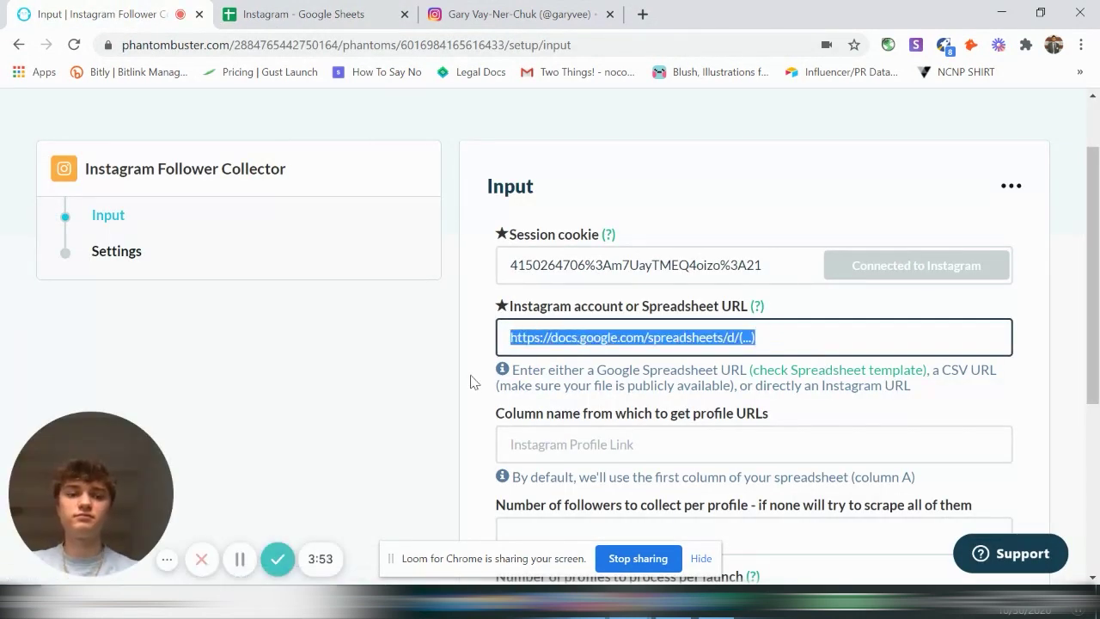
key(ctrl+v)
scroll(583, 436, down, 1)
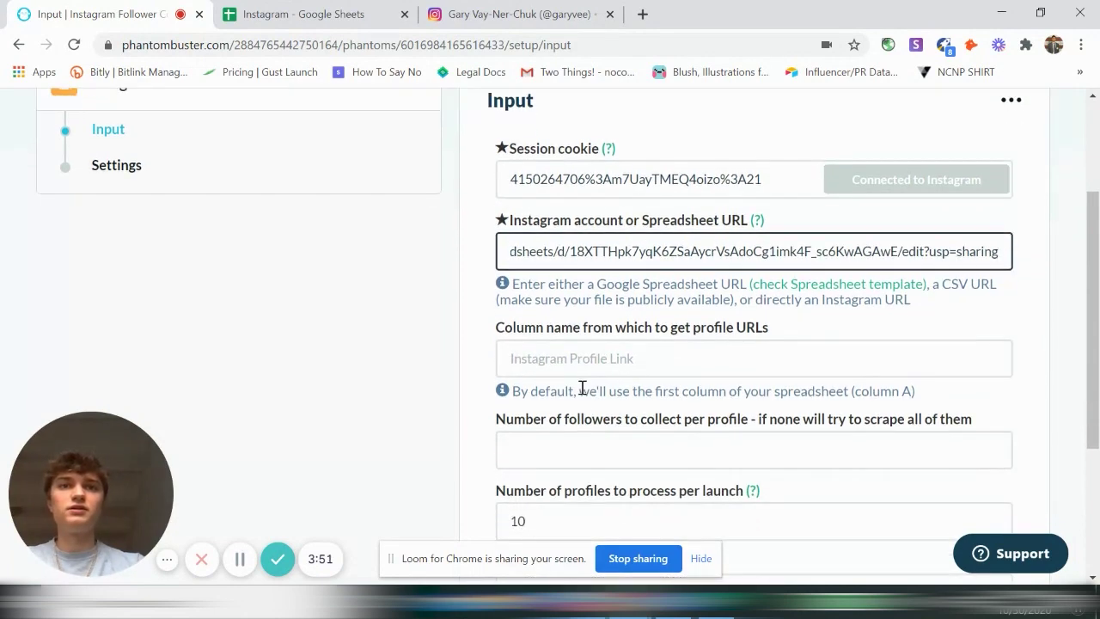
click(605, 361)
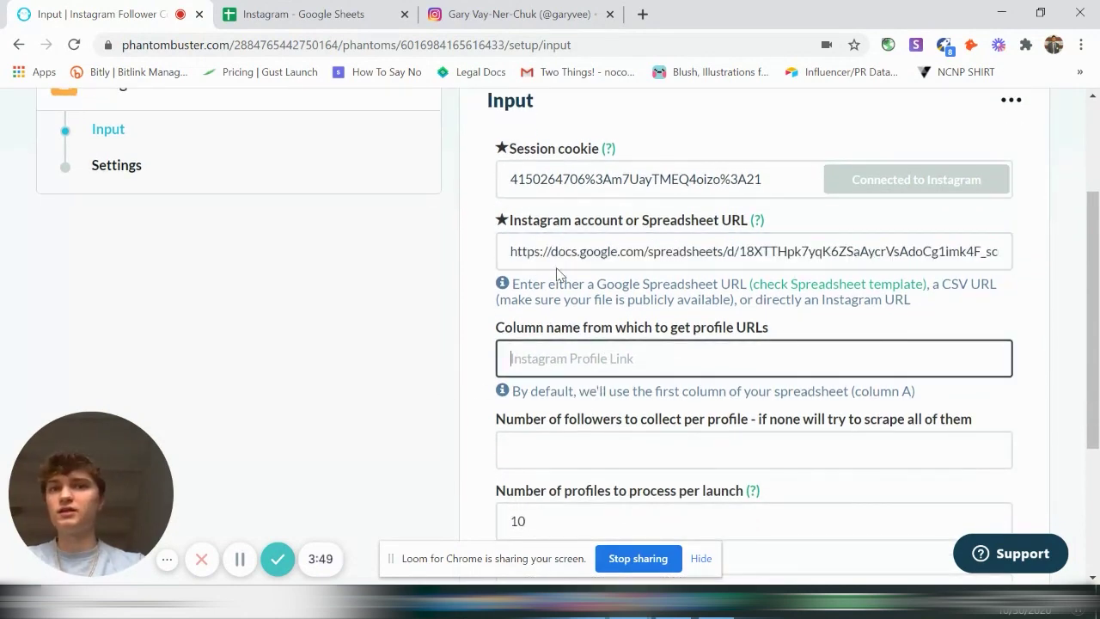
click(632, 243)
- Set 15 followers to collect per profile and 1 profile per launch, name the resulting CSV file garyveee, and save the input
scroll(508, 361, down, 3)
click(636, 215)
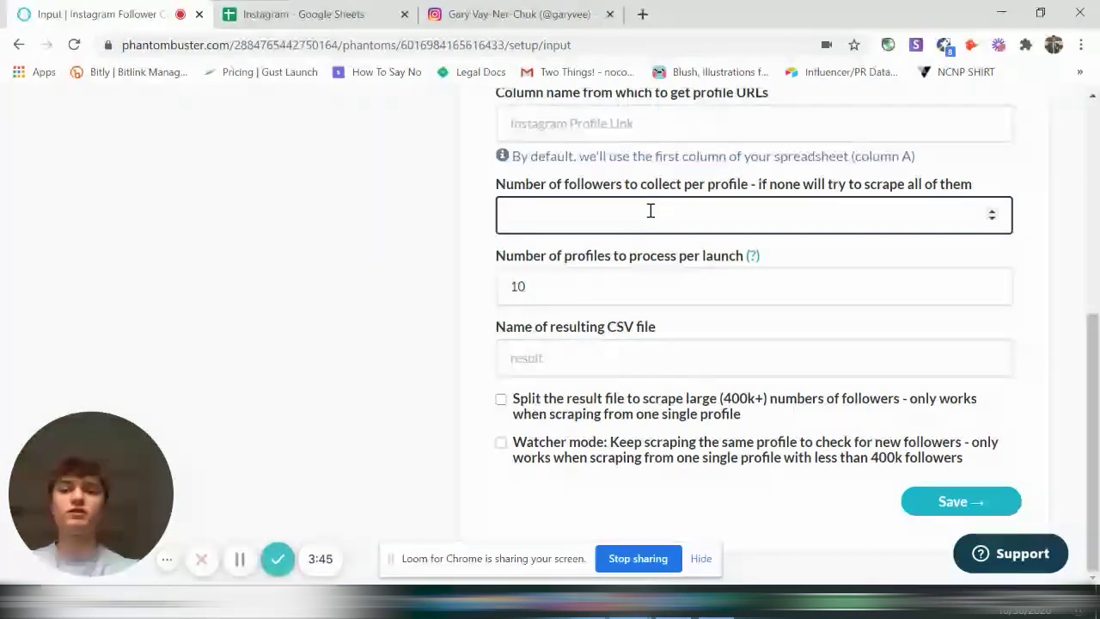
text(15)
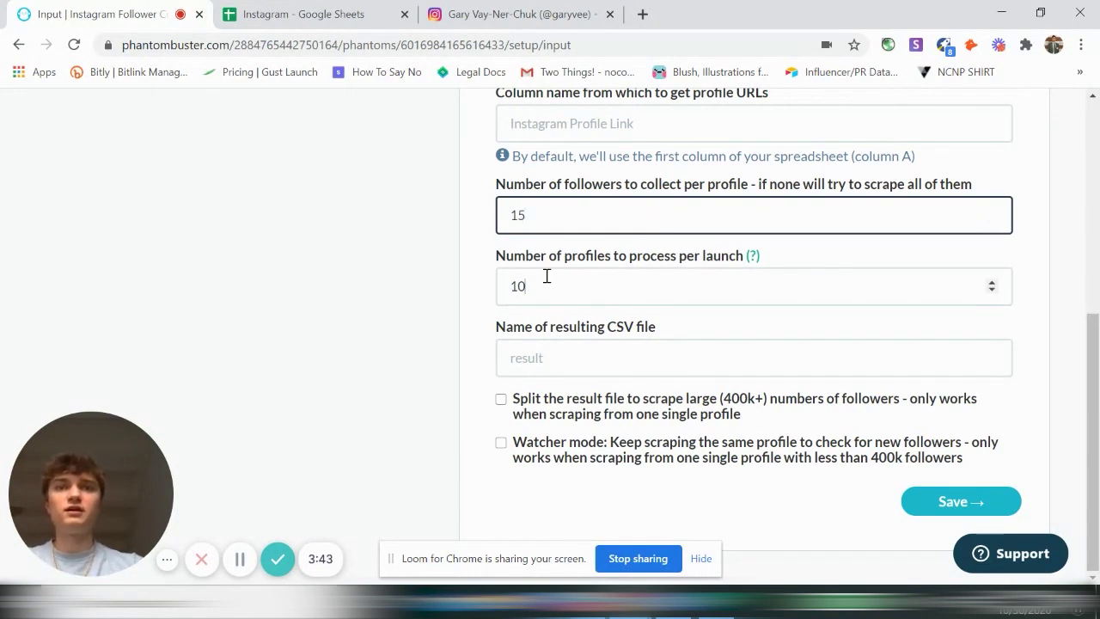
click(540, 290)
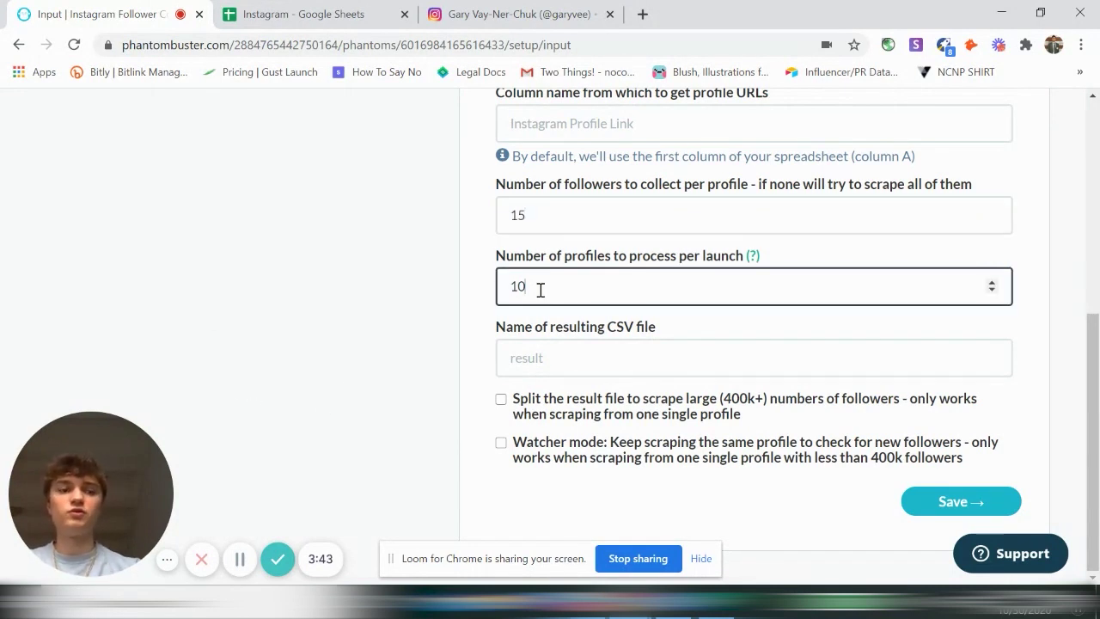
click(574, 352)
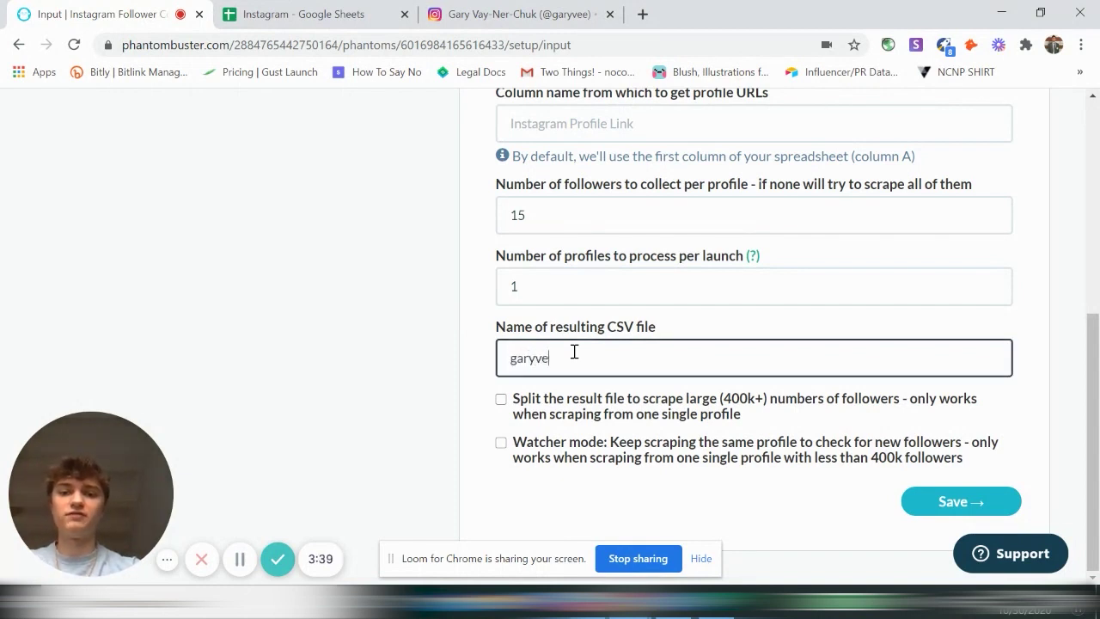
click(550, 468)
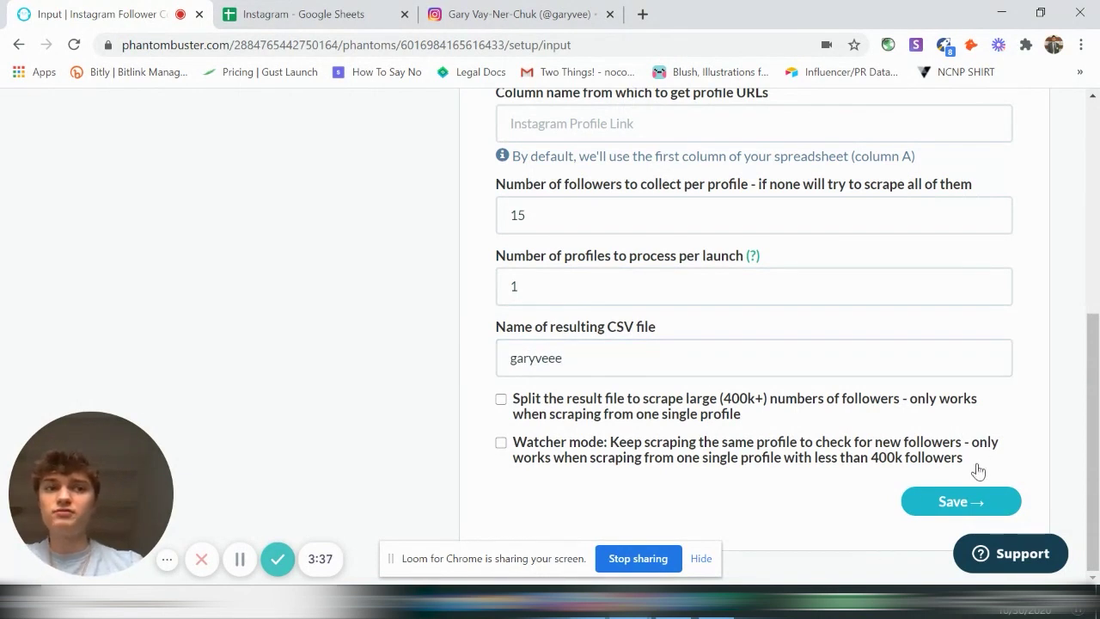
click(952, 509)
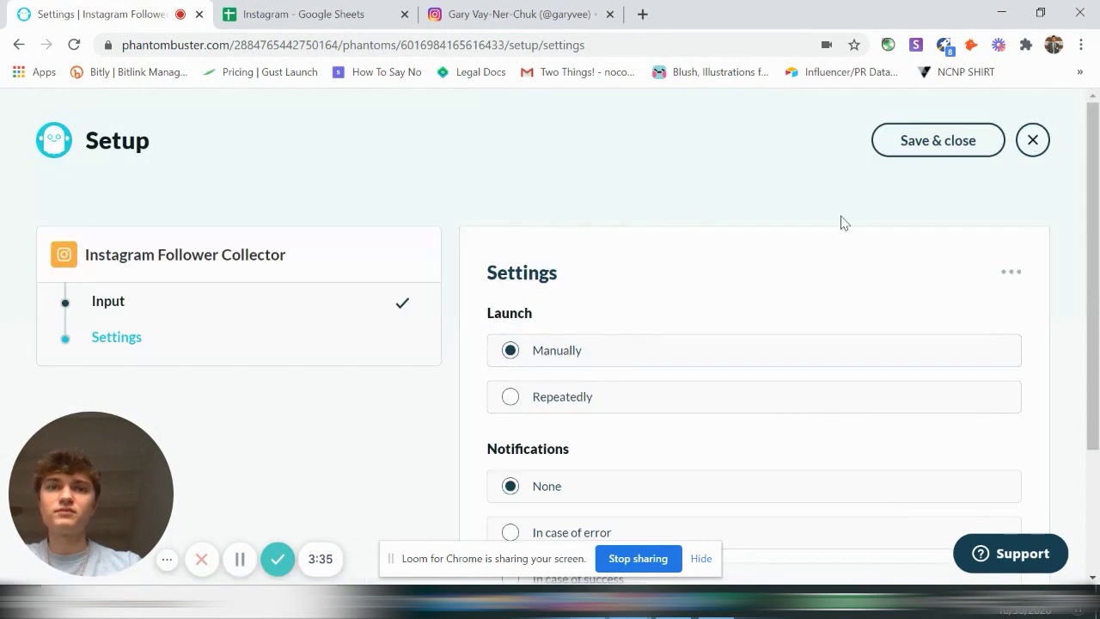
- Save the phantom's settings with manual launch and no notifications, and launch the Instagram Follower Collector
scroll(925, 369, down, 3)
click(946, 500)
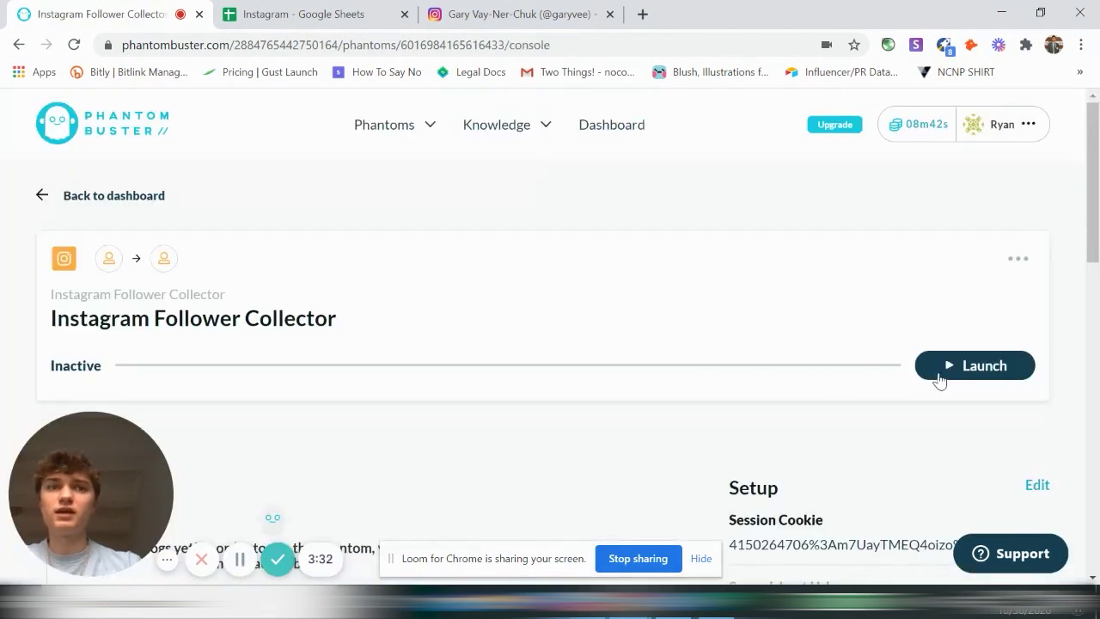
click(939, 378)
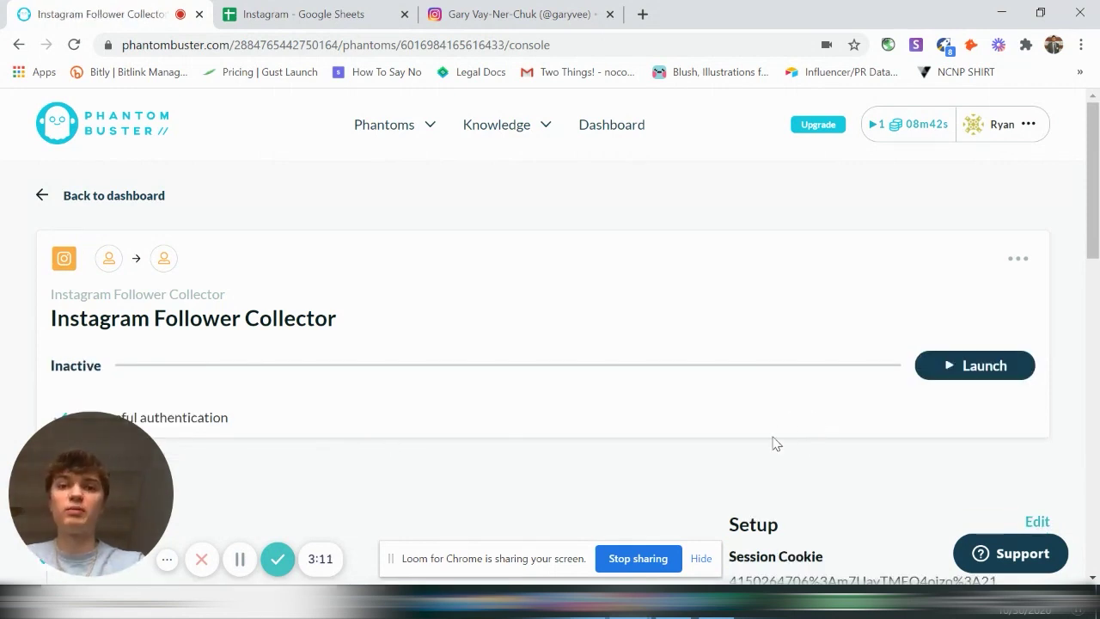
- Preview the follower table in garyveee.csv, including all its columns, download it as a CSV file, and close the preview
scroll(660, 410, down, 4)
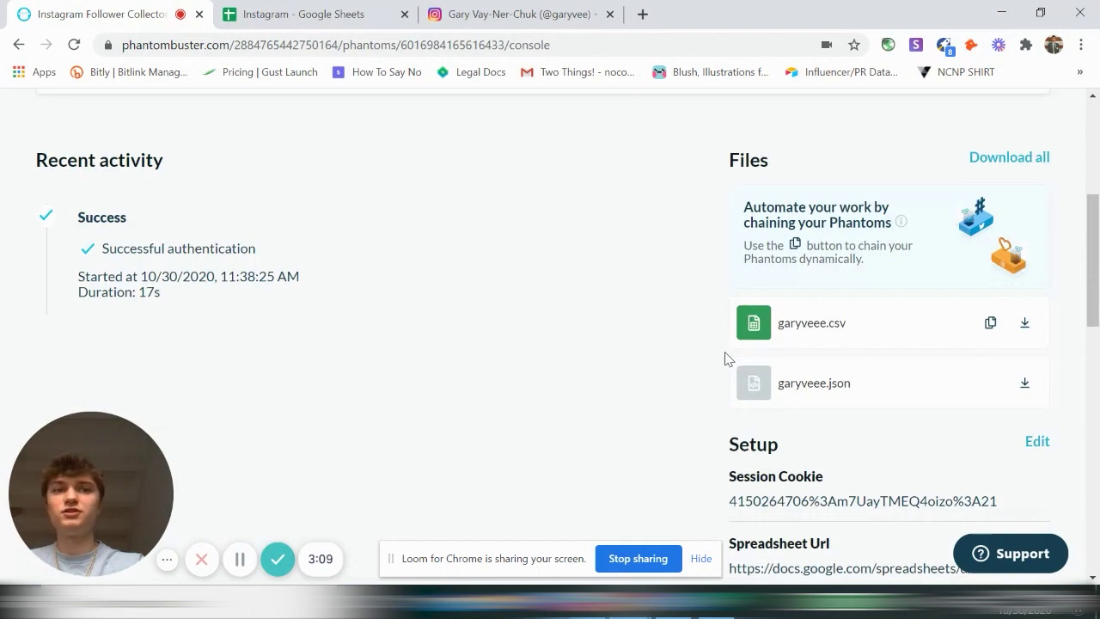
click(801, 322)
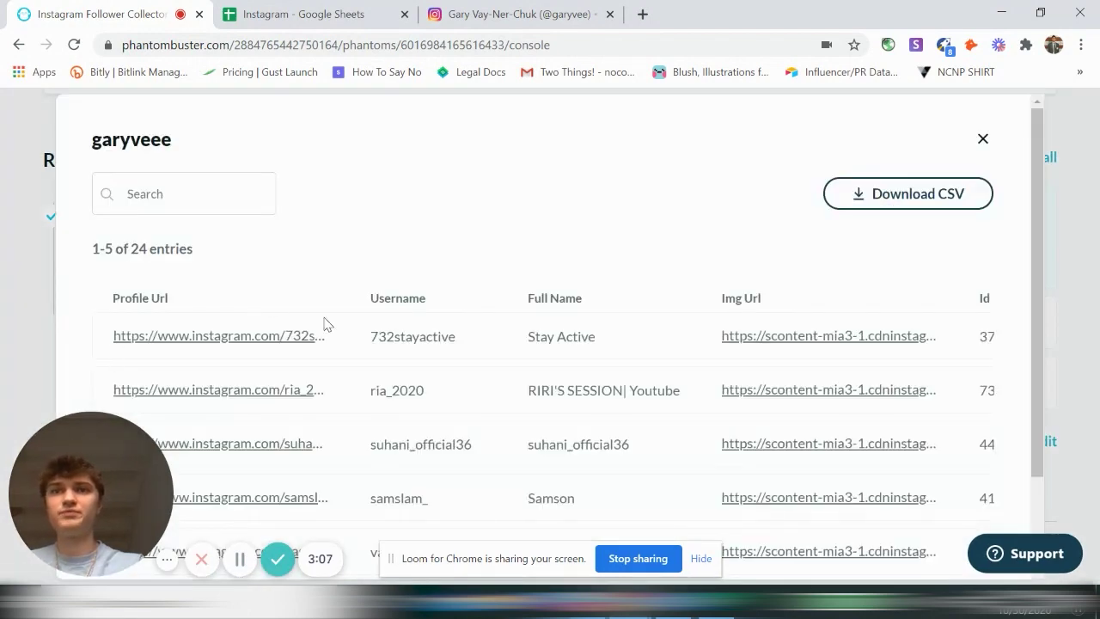
scroll(325, 324, down, 3)
drag(369, 479, 1038, 507)
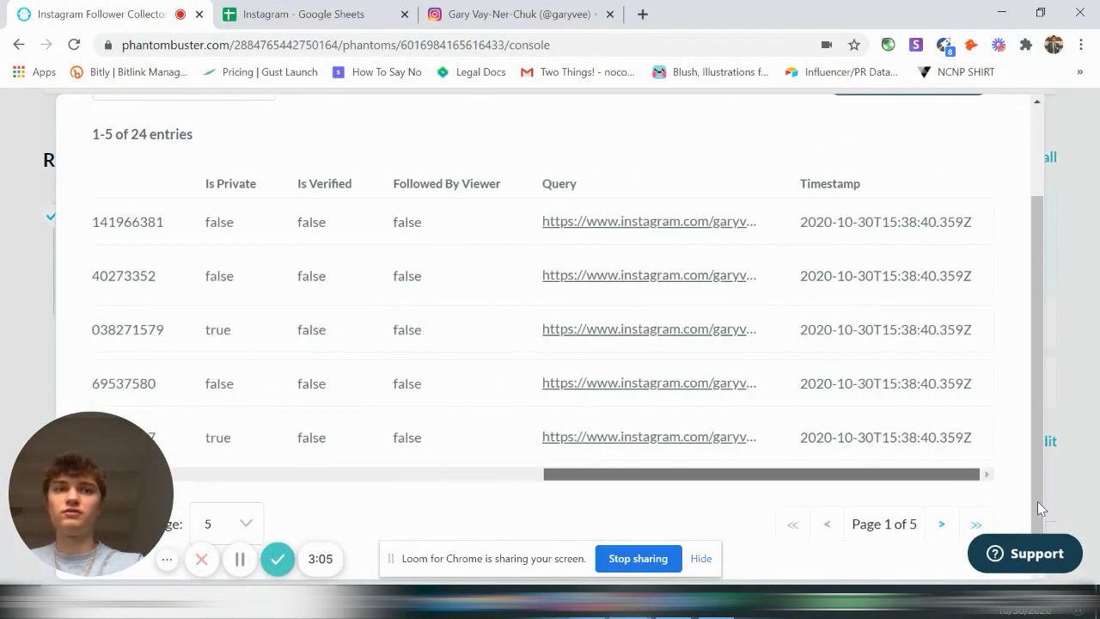
drag(602, 474, 219, 471)
scroll(986, 258, up, 2)
scroll(986, 139, down, 1)
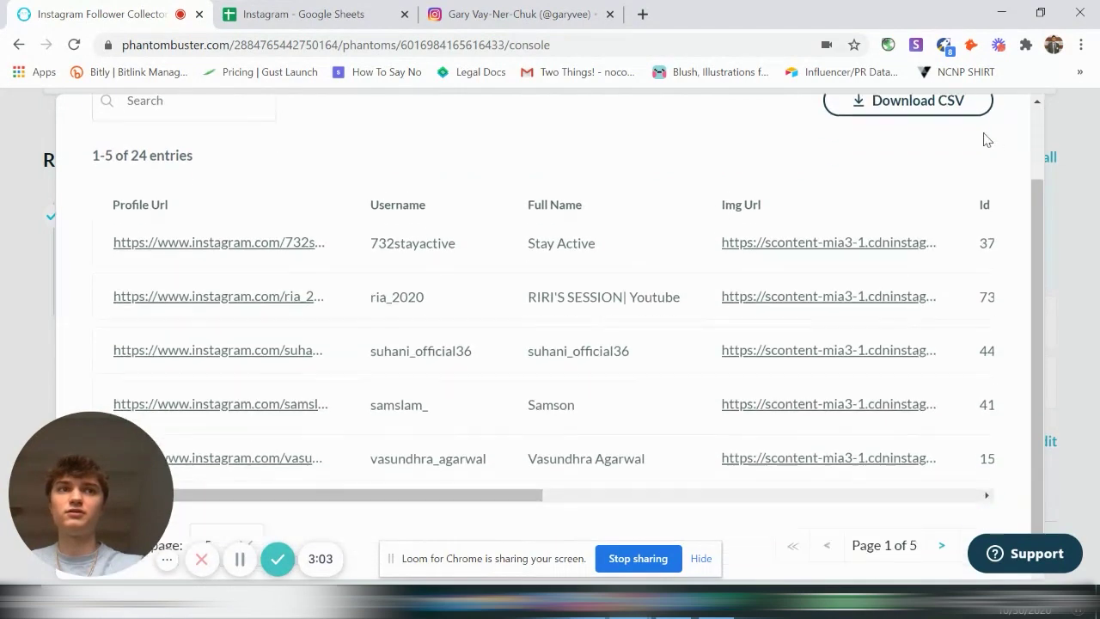
scroll(980, 145, up, 2)
click(918, 205)
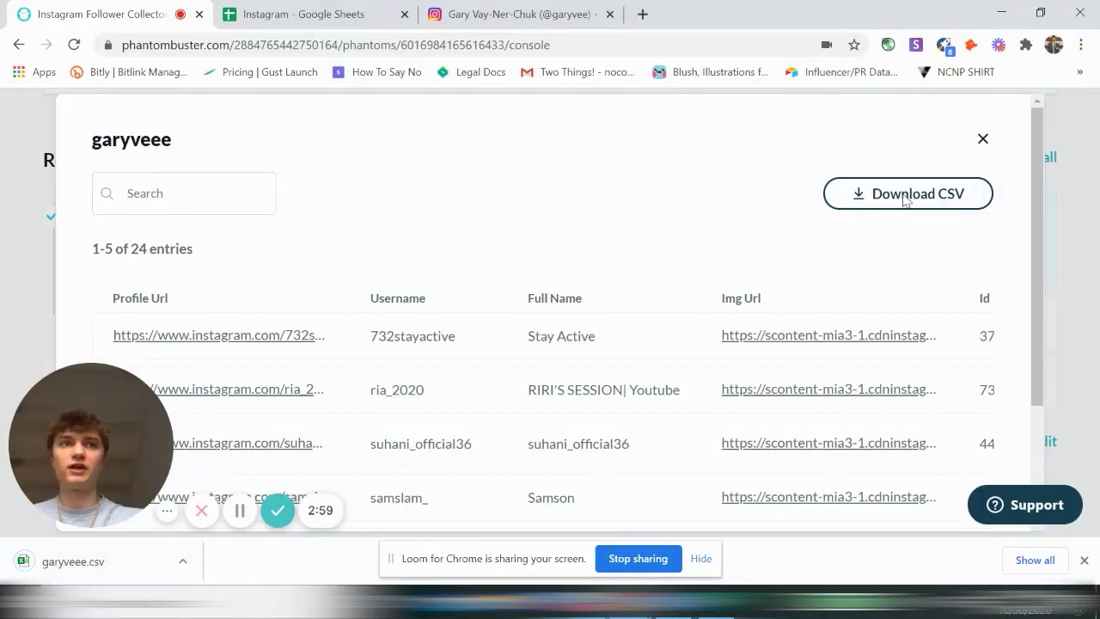
click(984, 136)
- Open the downloaded garyveee.csv in Excel, copy the whole profileUrl column, and minimize the open workbooks
click(284, 12)
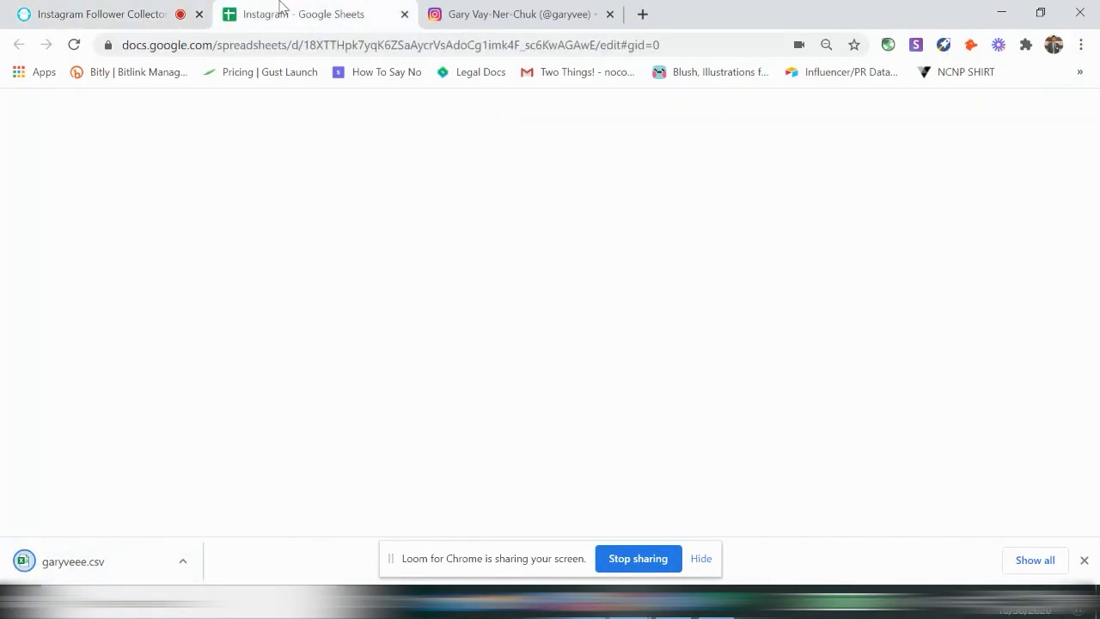
click(73, 561)
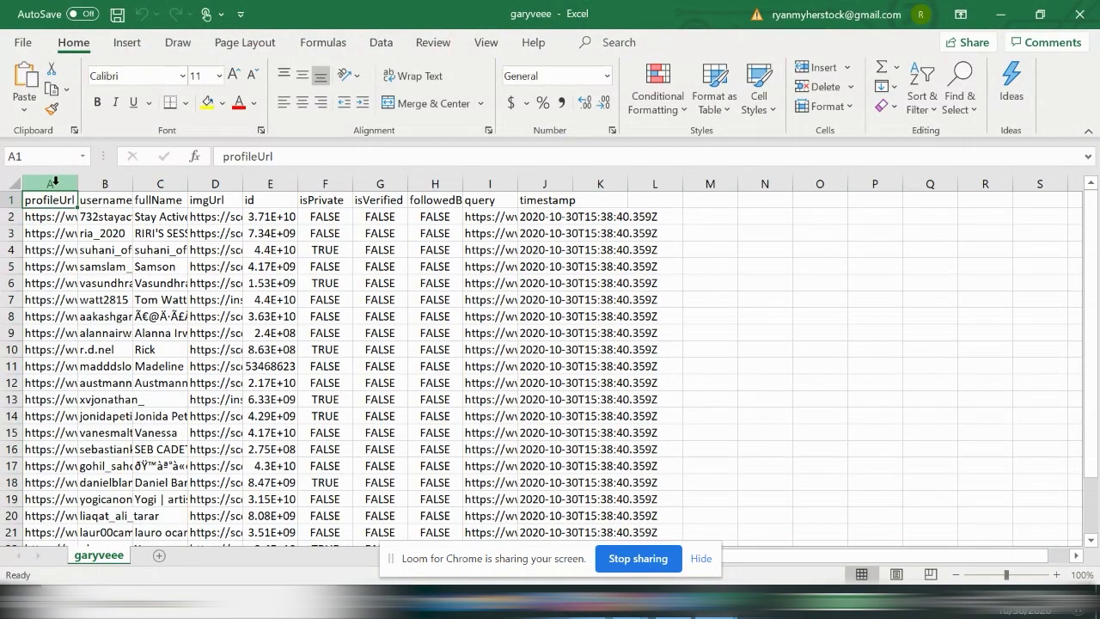
click(54, 180)
key(ctrl+c)
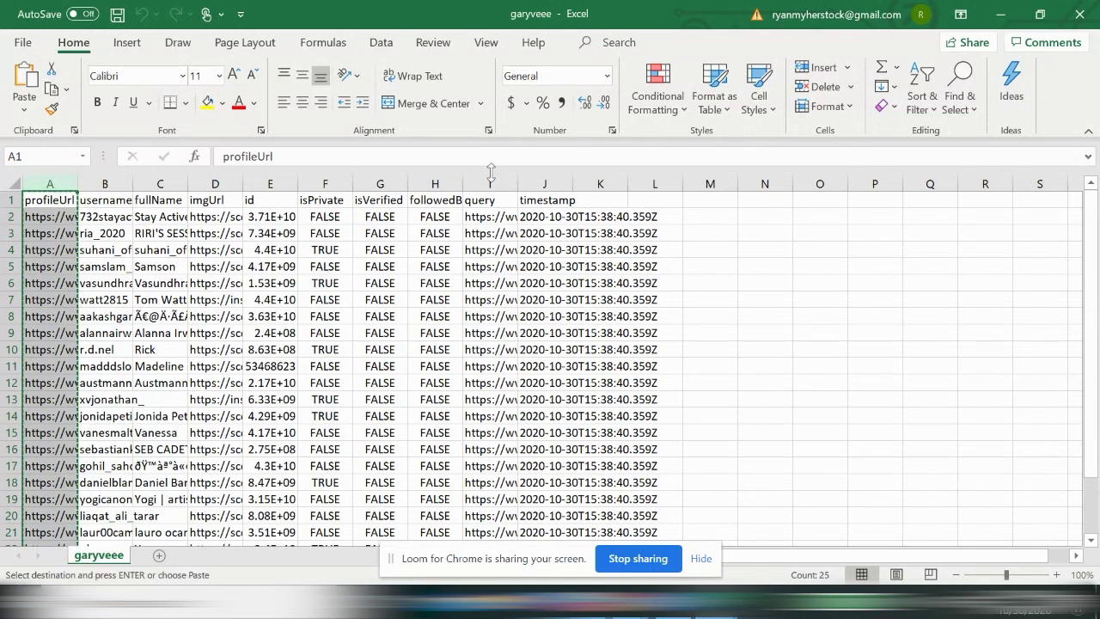
click(1001, 14)
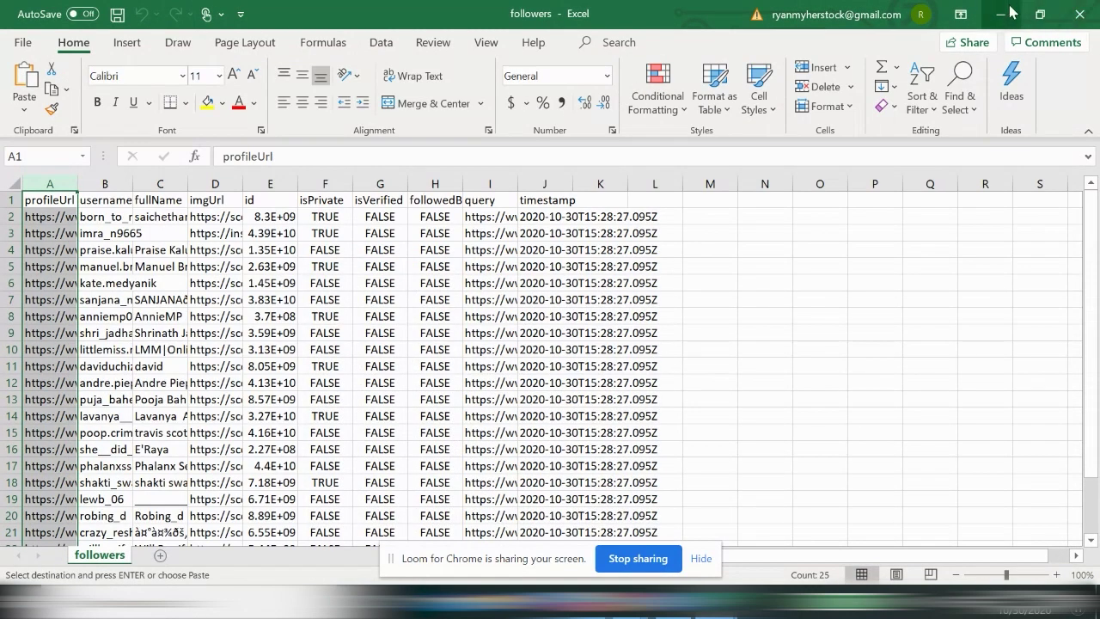
click(1000, 14)
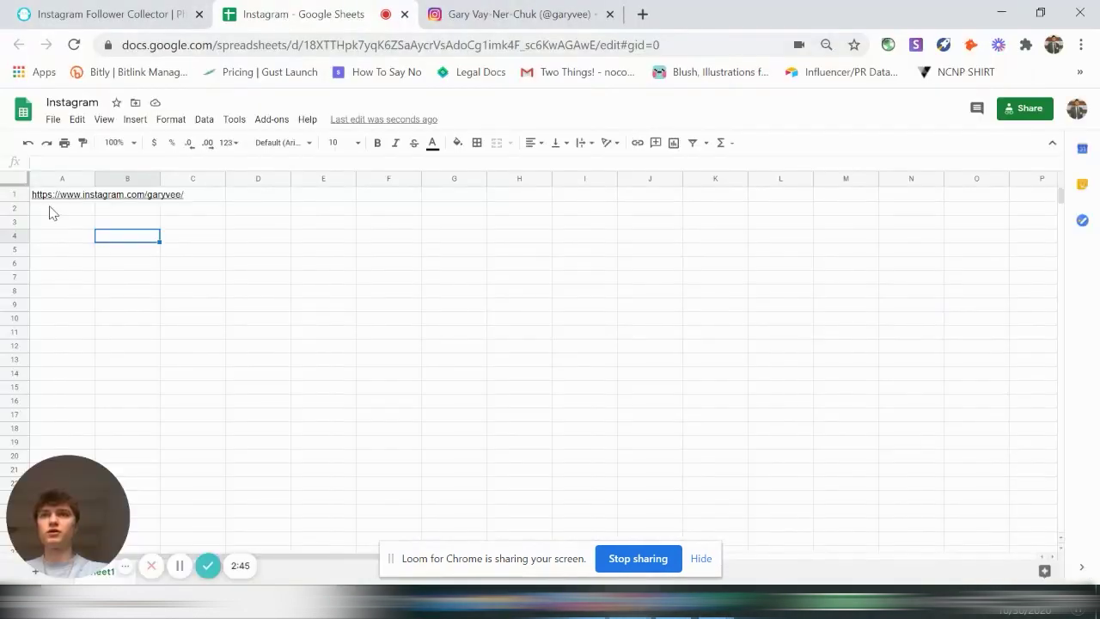
- Paste the copied profile URLs over column A of the Instagram Google Sheet and copy the sheet's sharing link
click(33, 179)
key(ctrl+v)
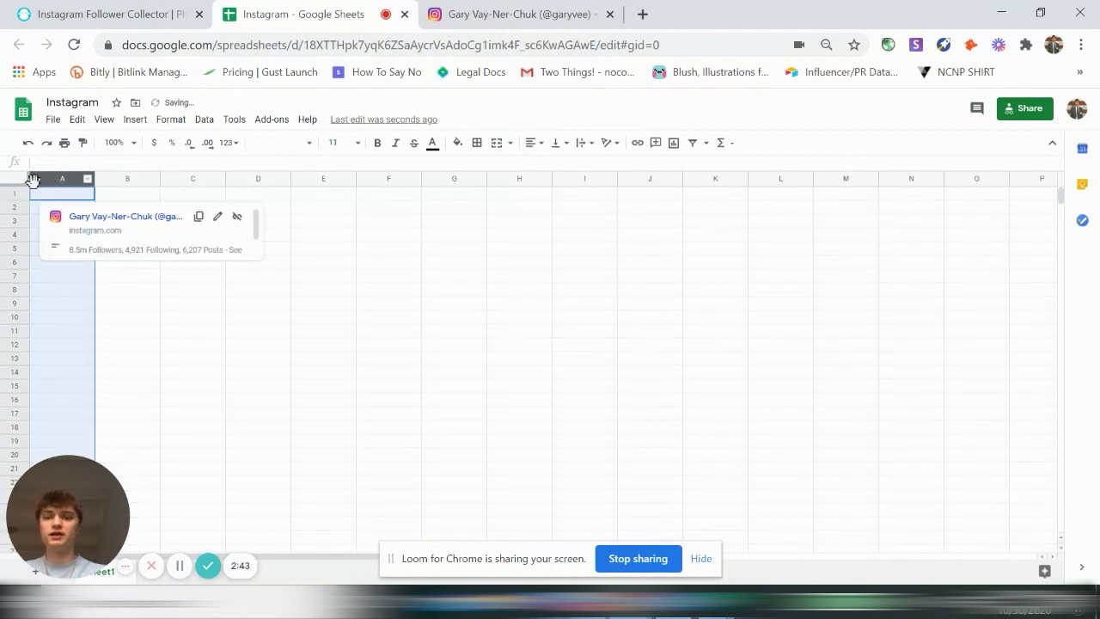
click(323, 238)
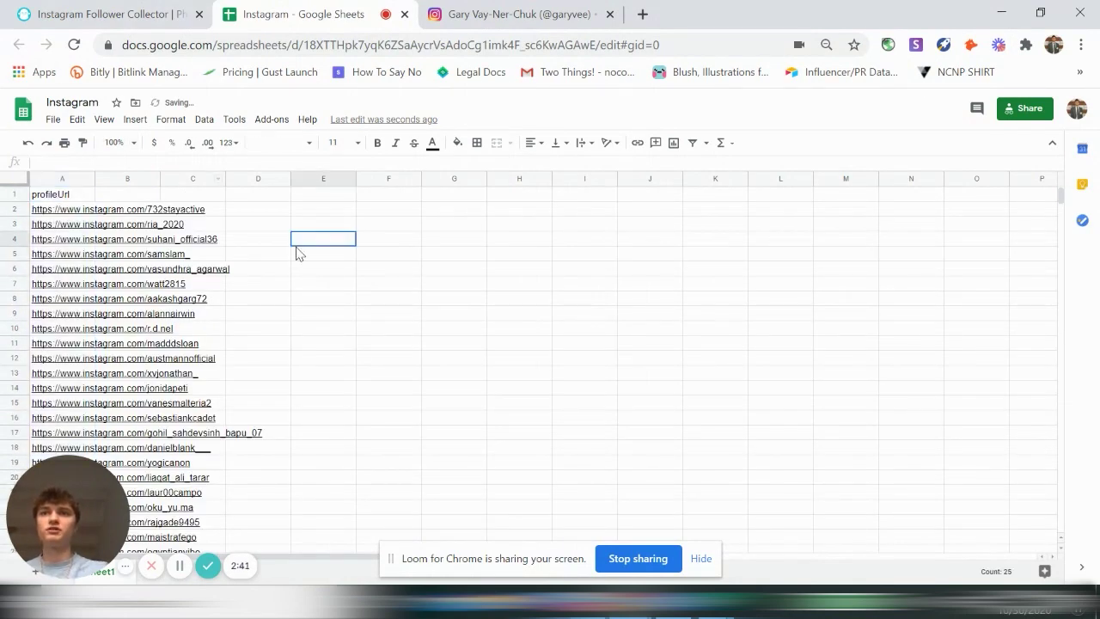
click(1026, 108)
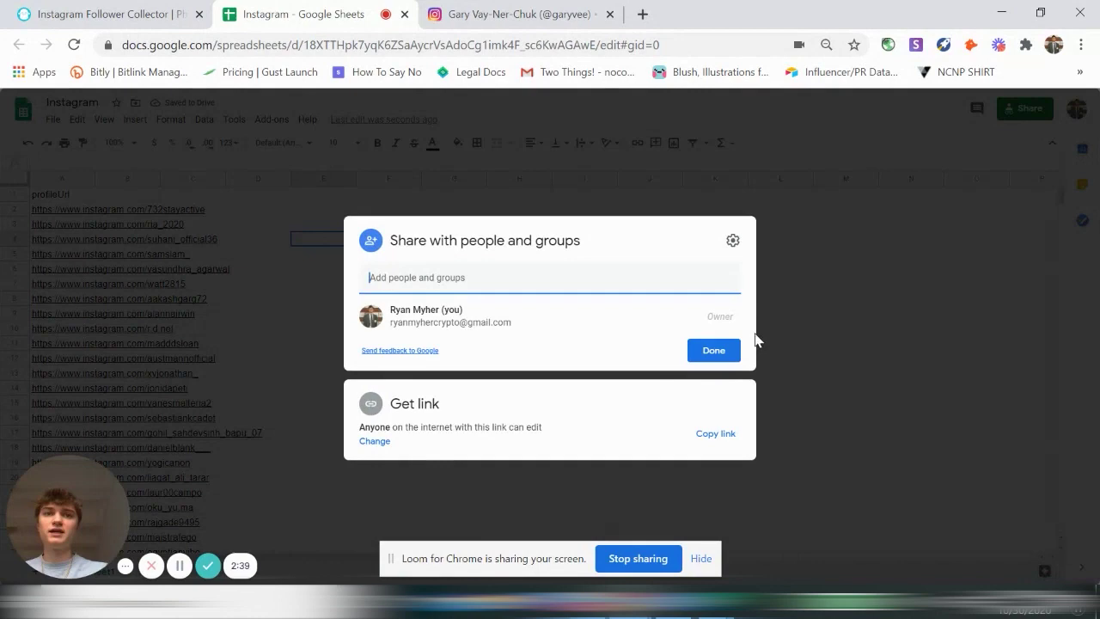
click(710, 434)
- Switch back to Phantombuster and delete the Instagram Follower Collector from the dashboard
click(108, 14)
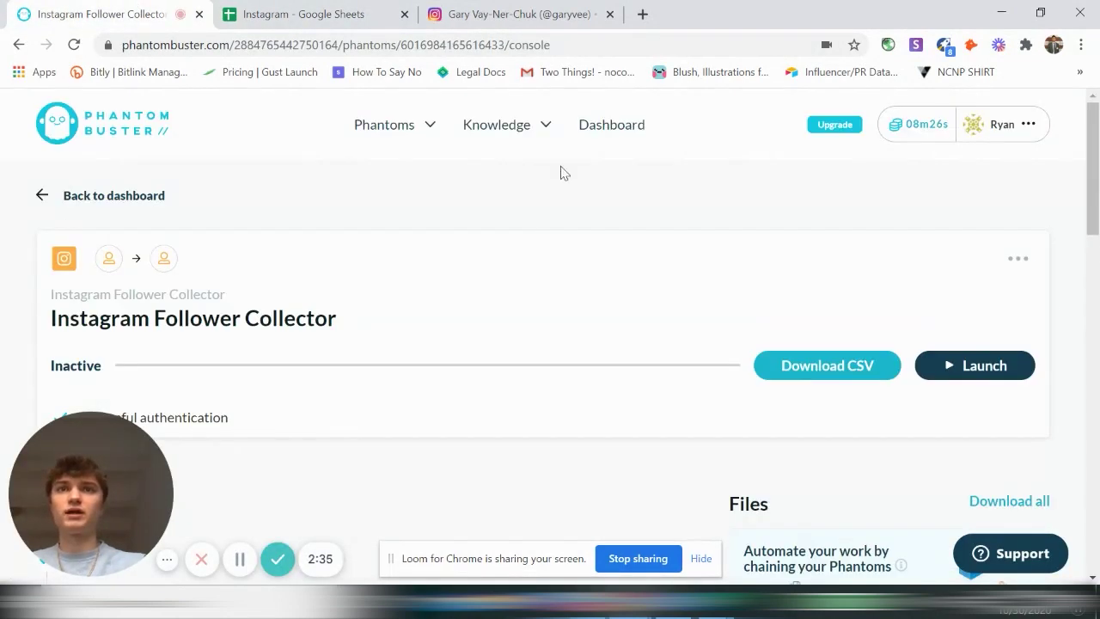
click(619, 133)
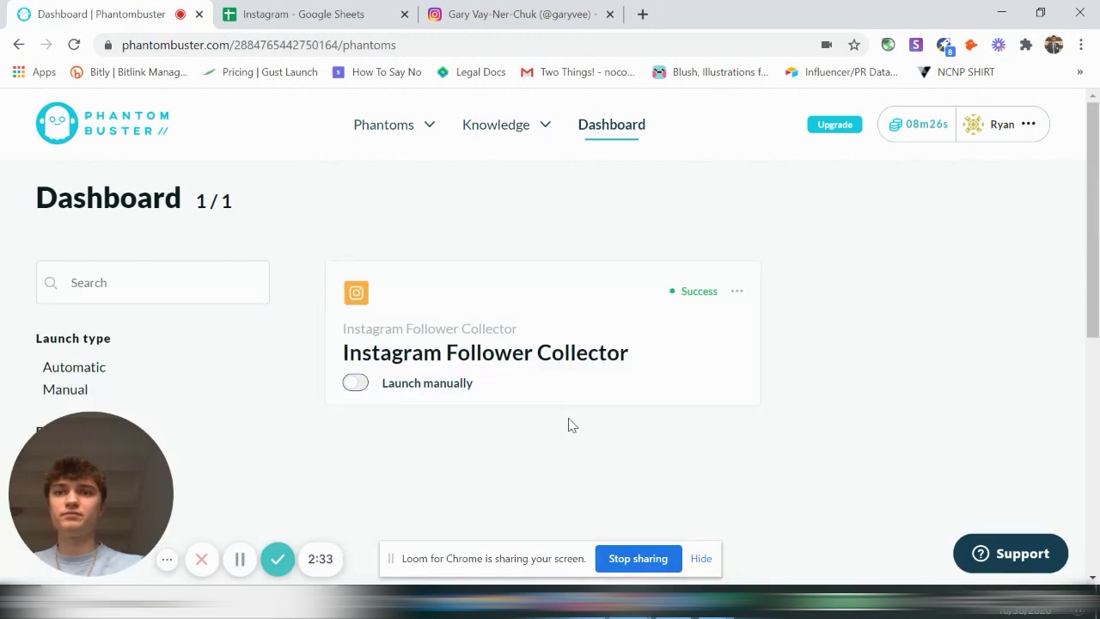
click(737, 292)
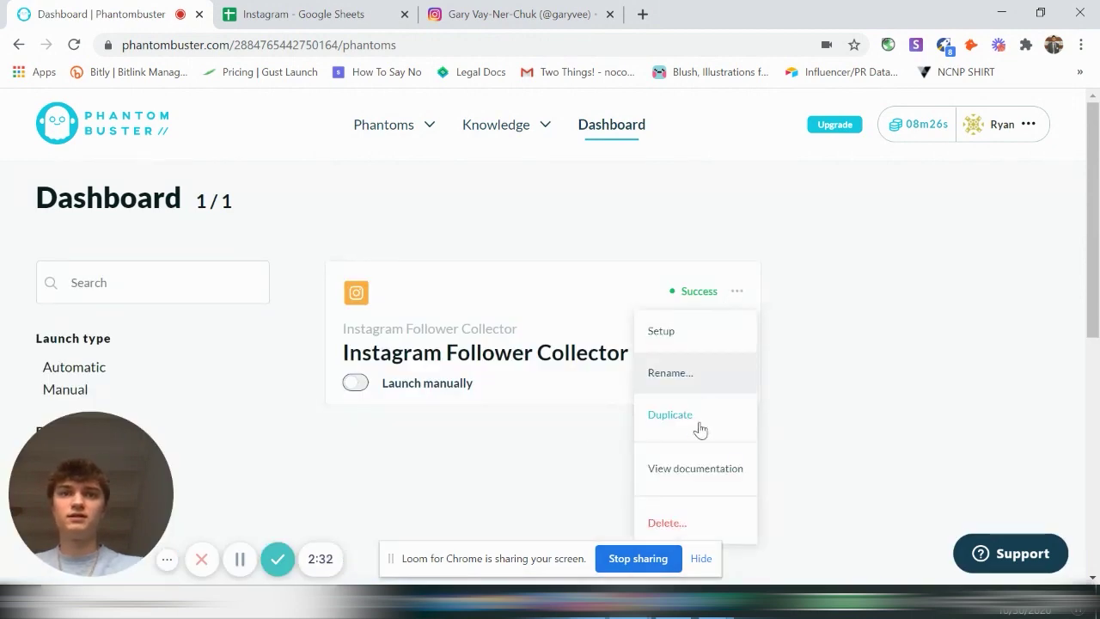
click(688, 515)
click(643, 146)
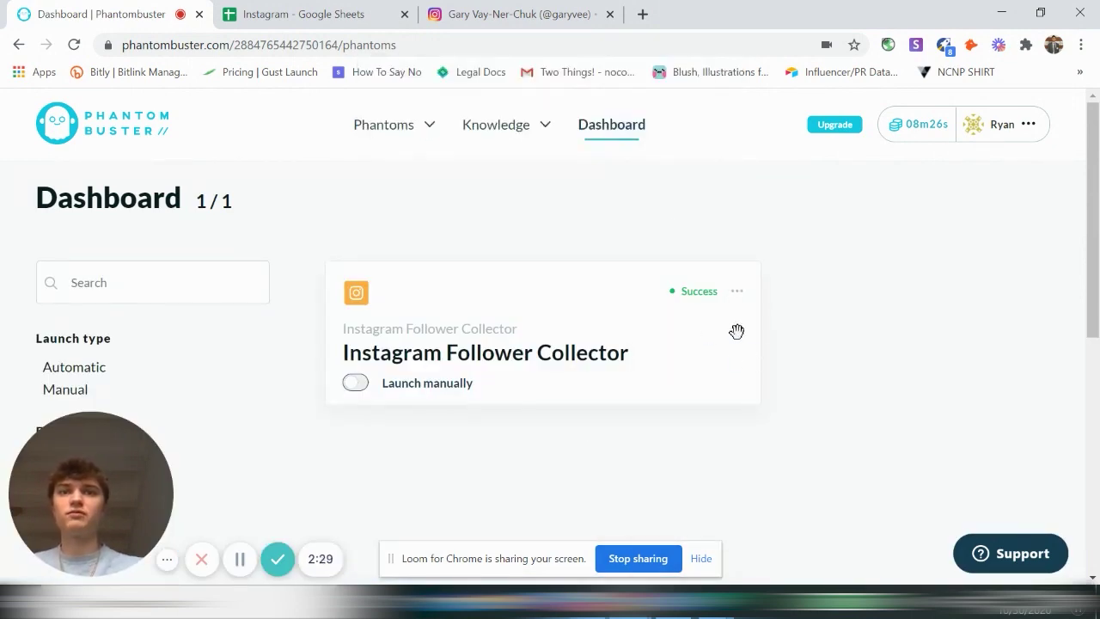
scroll(430, 387, down, 1)
scroll(427, 243, up, 1)
- Browse the Instagram phantoms and start setting up the Instagram Profile Scraper
mouse_move(409, 140)
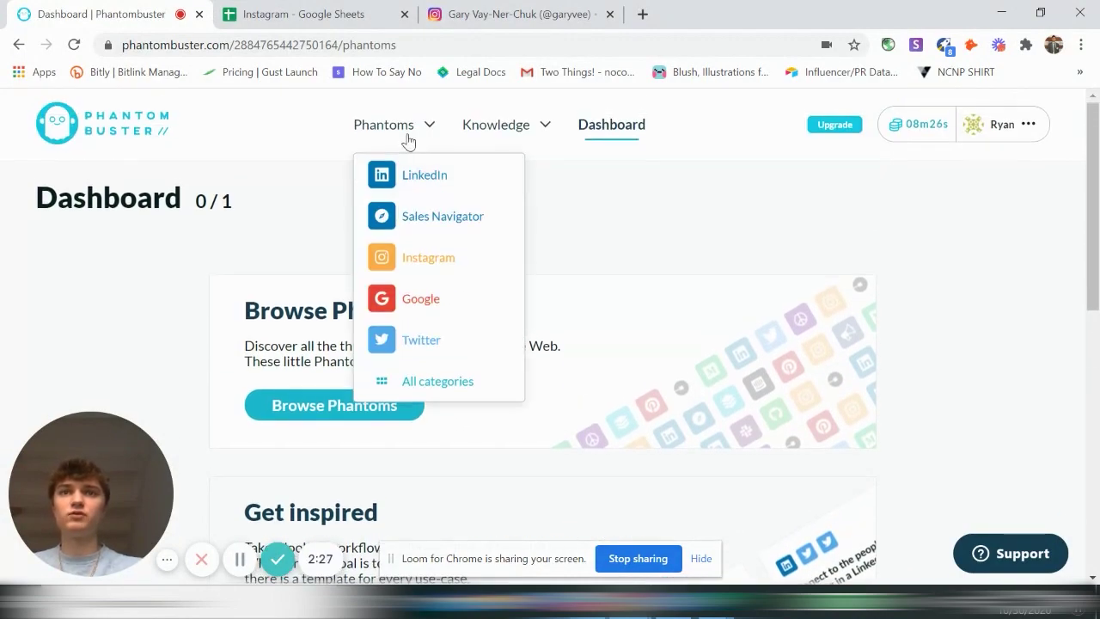
click(422, 256)
scroll(766, 309, down, 8)
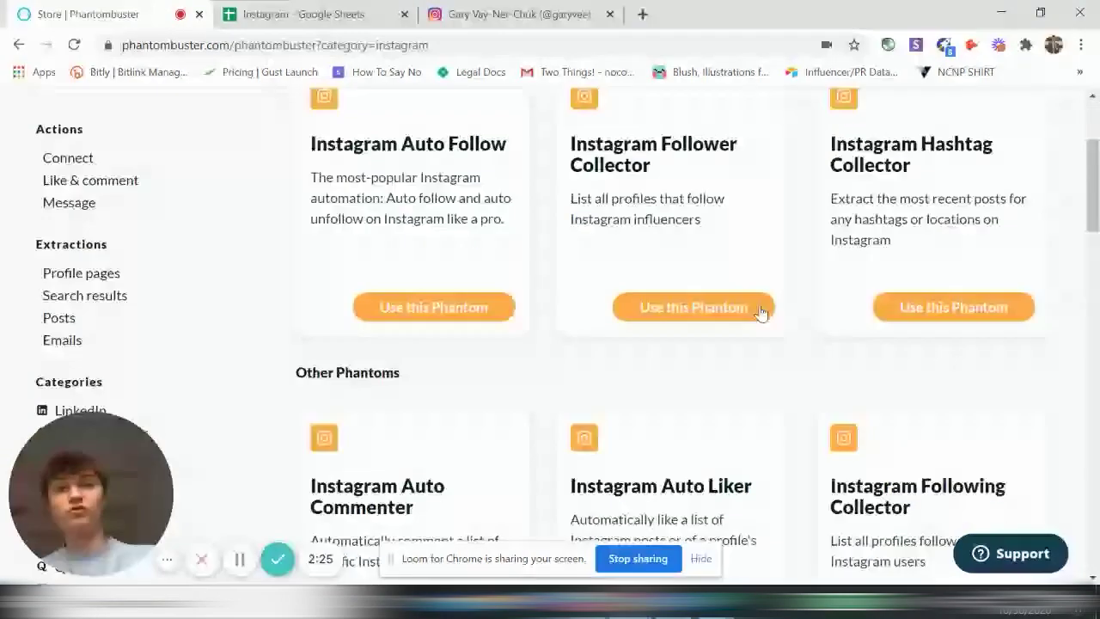
scroll(970, 395, down, 3)
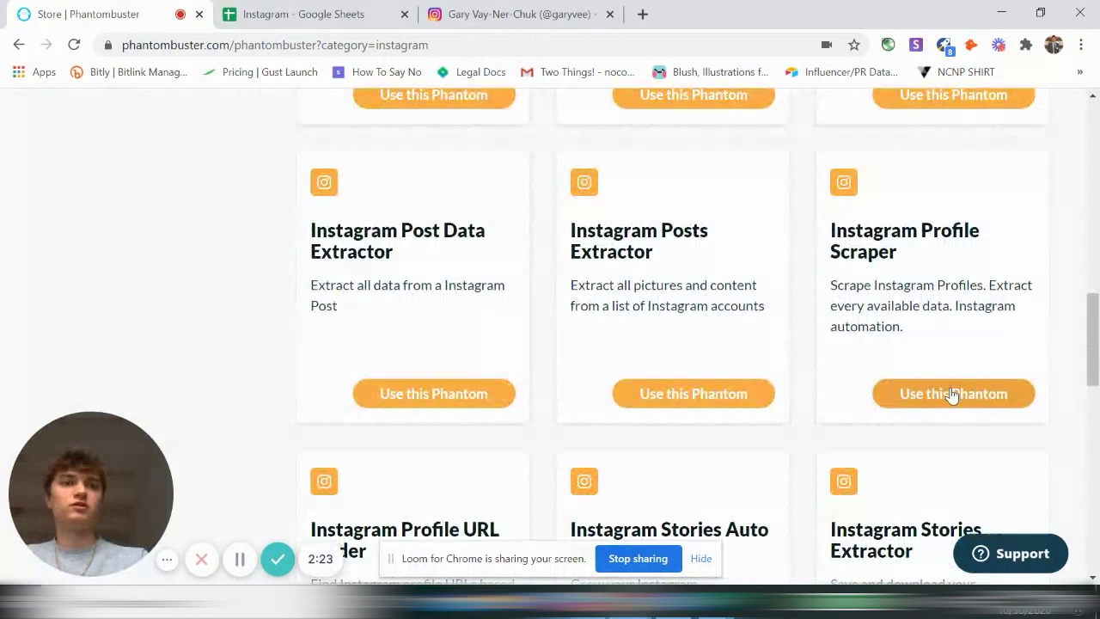
click(953, 393)
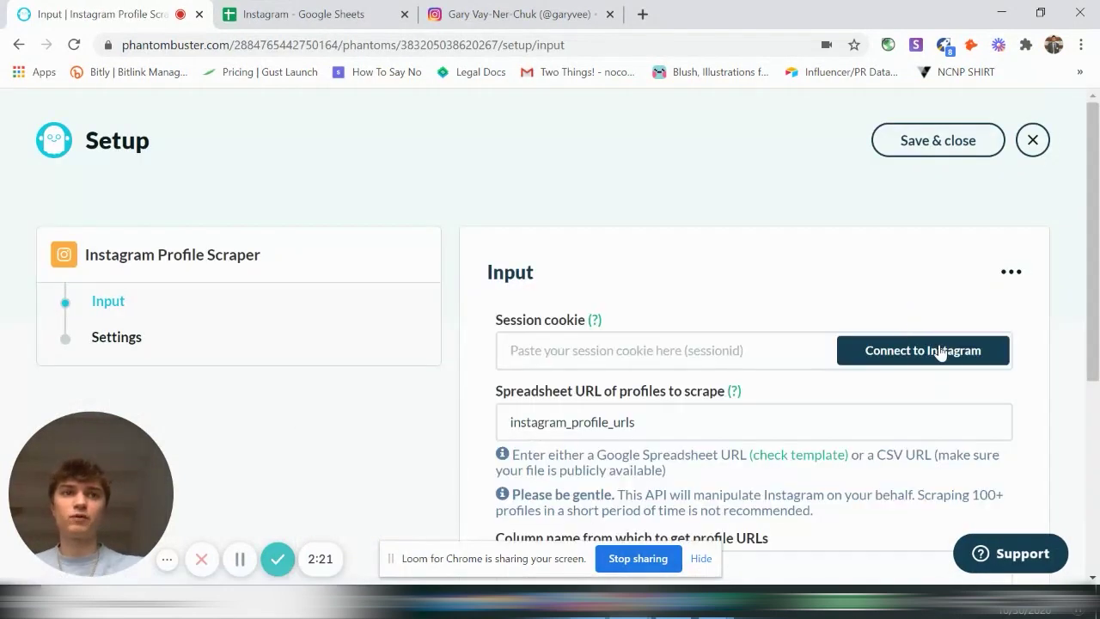
- Connect the scraper to Instagram to fill the session cookie, and replace the spreadsheet URL of profiles with the copied sheet link
click(938, 349)
double_click(693, 417)
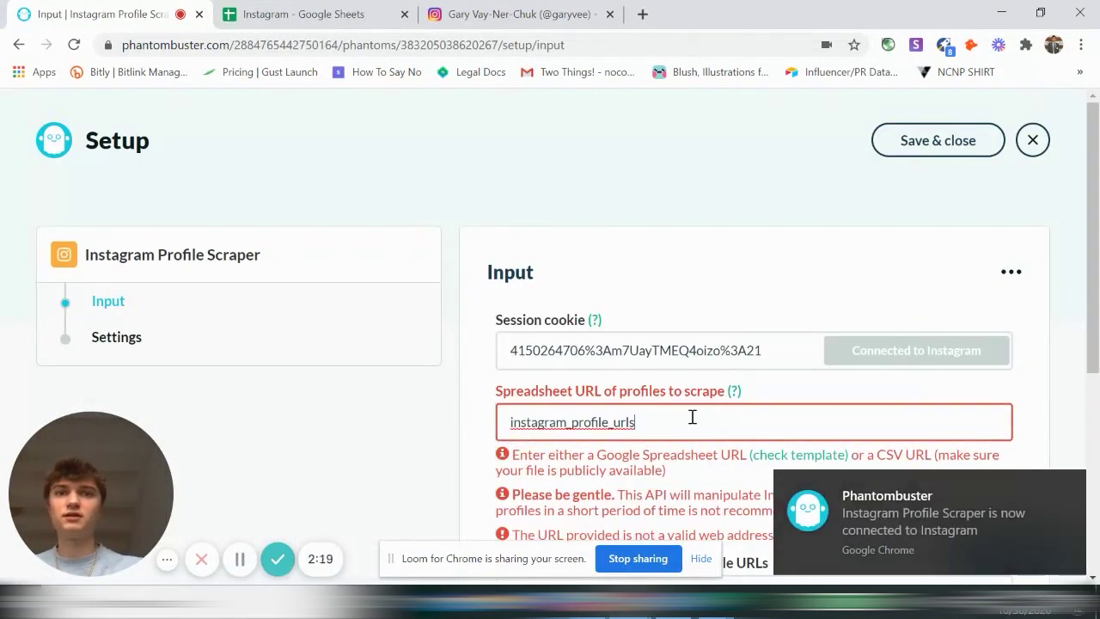
key(BackSpace)
key(ctrl+v)
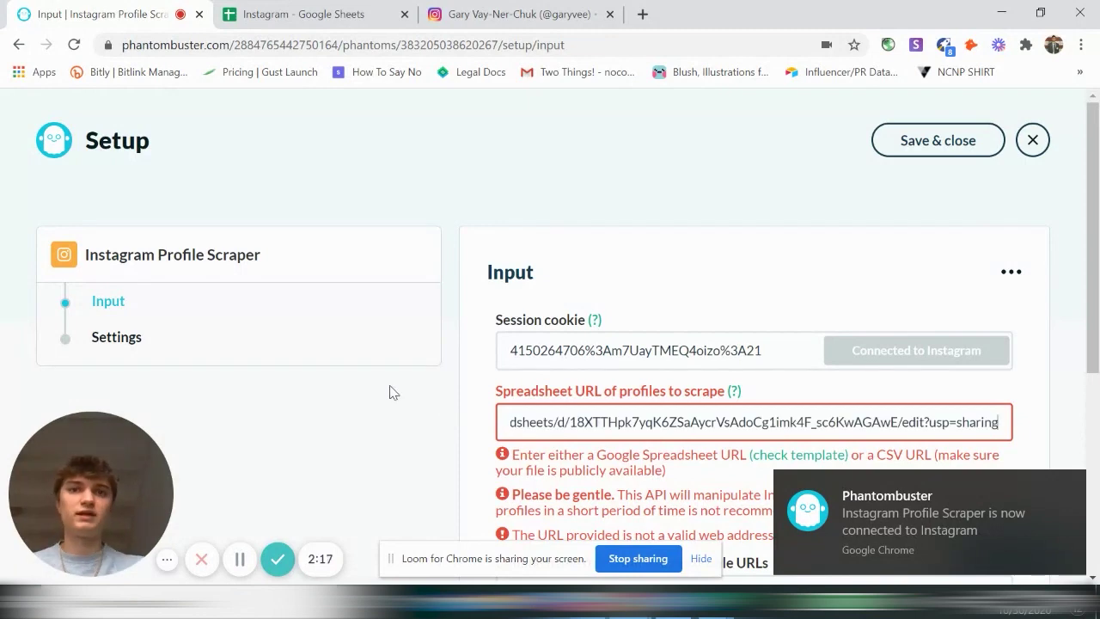
- Set the number of profiles to scrape per launch to 20
scroll(481, 387, down, 4)
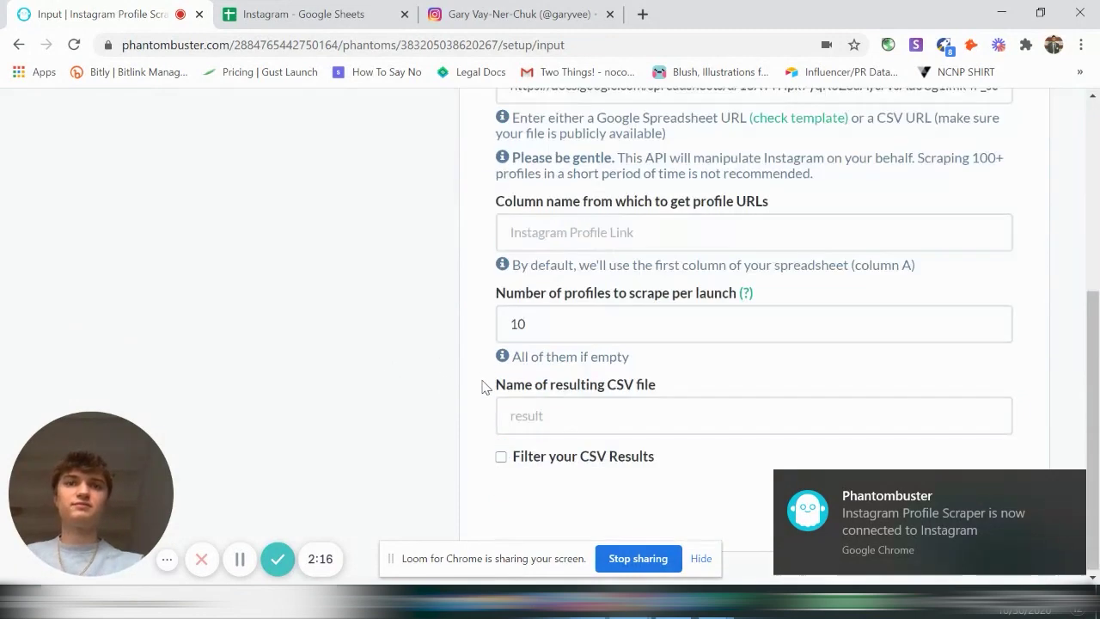
click(580, 246)
click(592, 312)
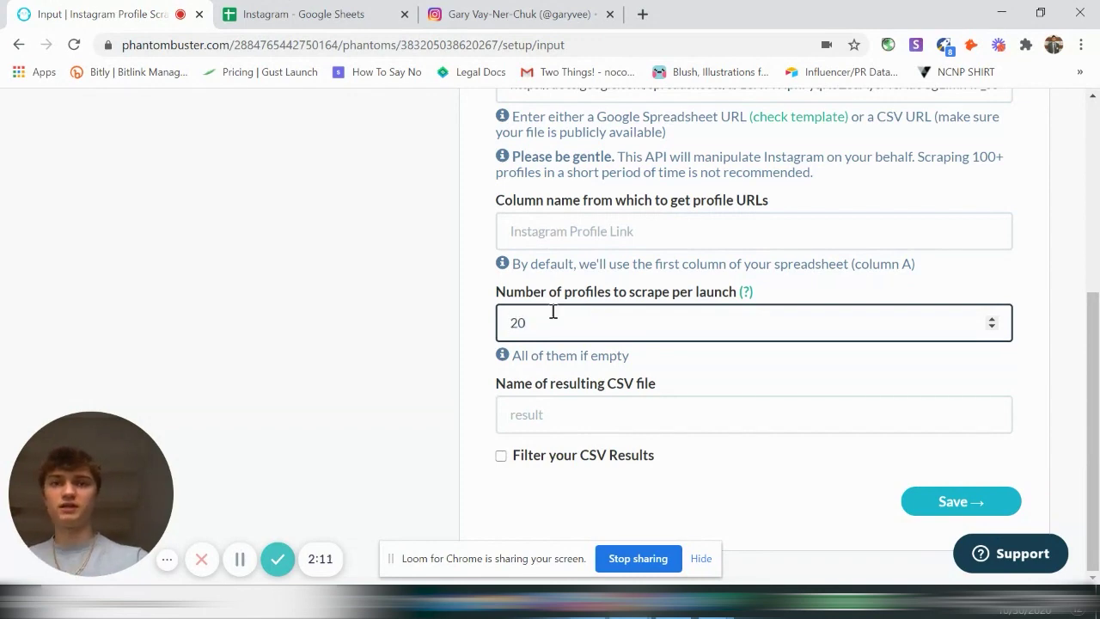
- Switch to the Google Sheet, dismiss the sharing dialog, and check how many profile URLs column A holds
click(300, 14)
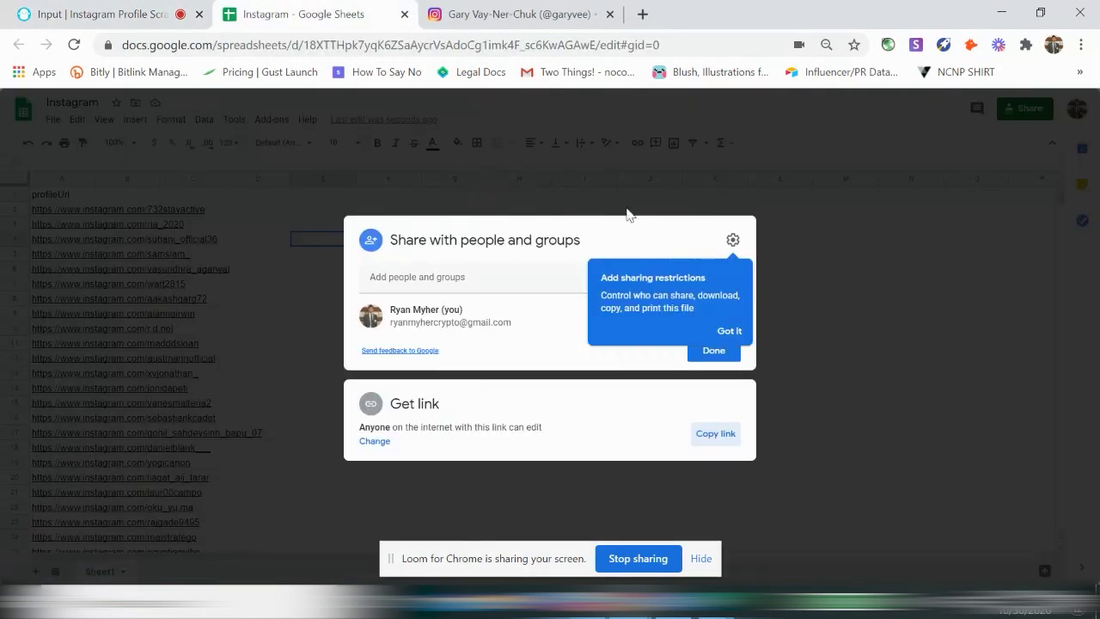
click(748, 208)
scroll(254, 316, down, 5)
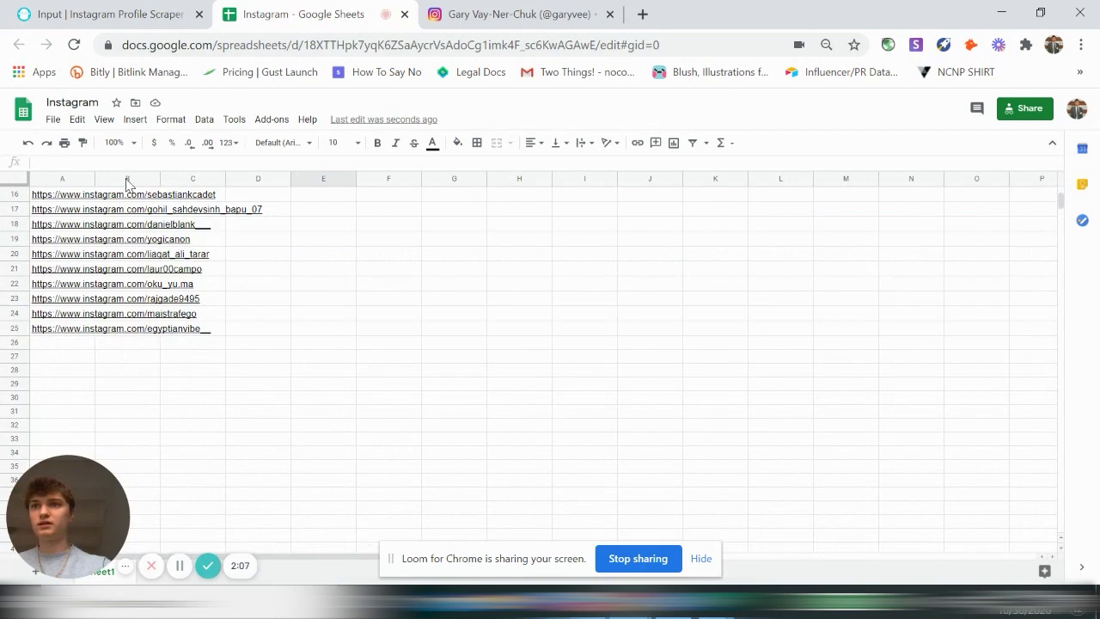
- Return to Phantombuster, set 24 profiles to scrape per launch, name the resulting CSV file emails, and save the input
click(185, 13)
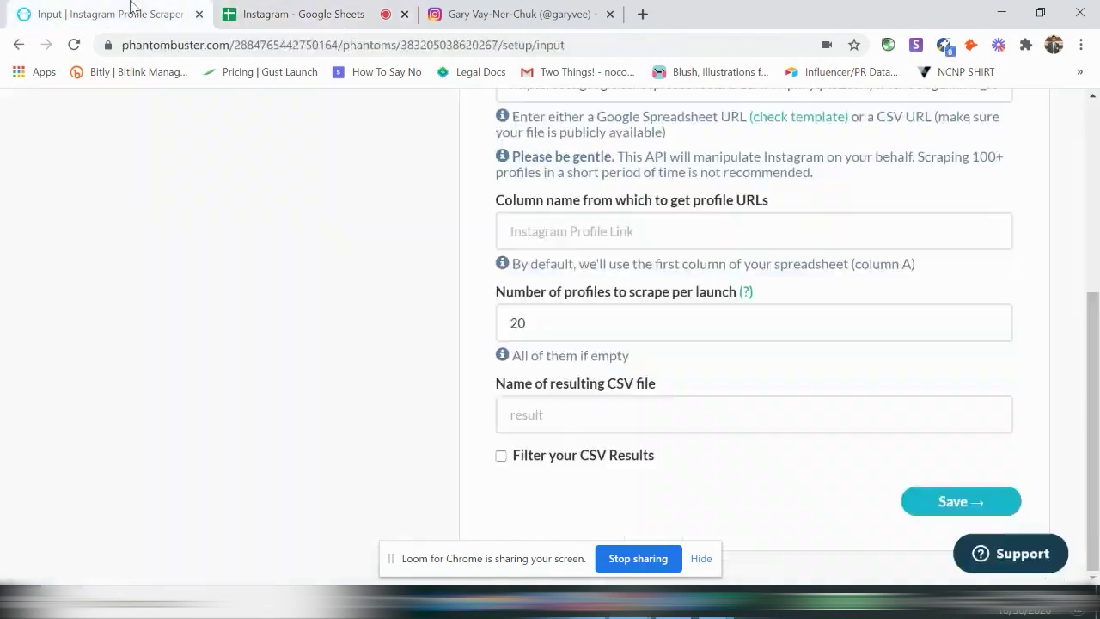
click(536, 327)
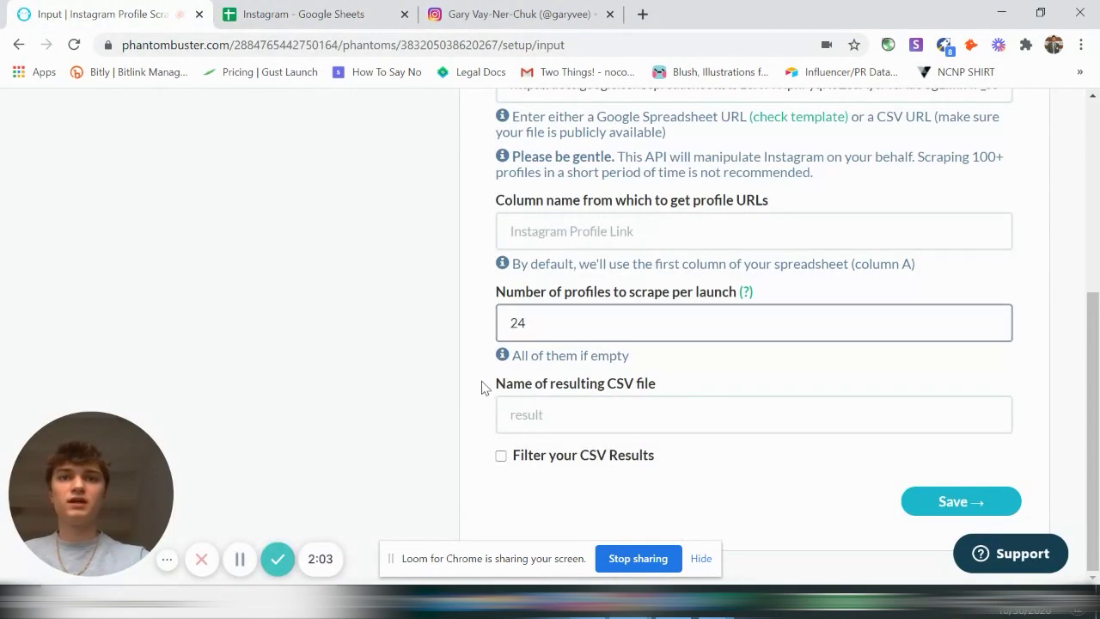
click(511, 421)
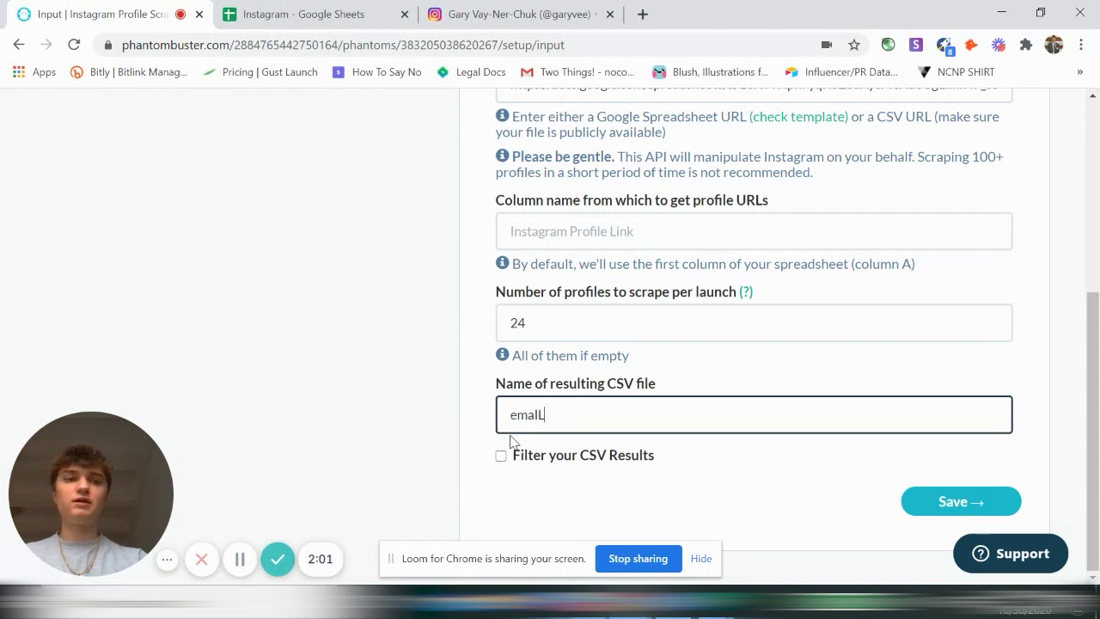
key(BackSpace)
key(BackSpace)
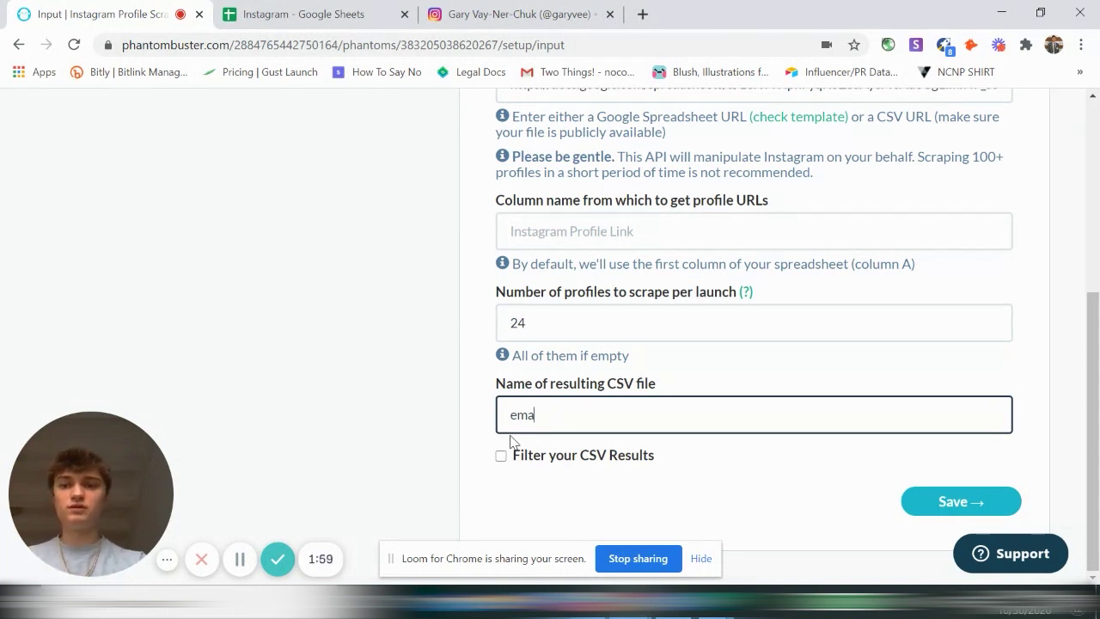
click(945, 501)
- Save the scraper's settings with manual launch and no notifications, and launch the Instagram Profile Scraper
scroll(666, 438, down, 2)
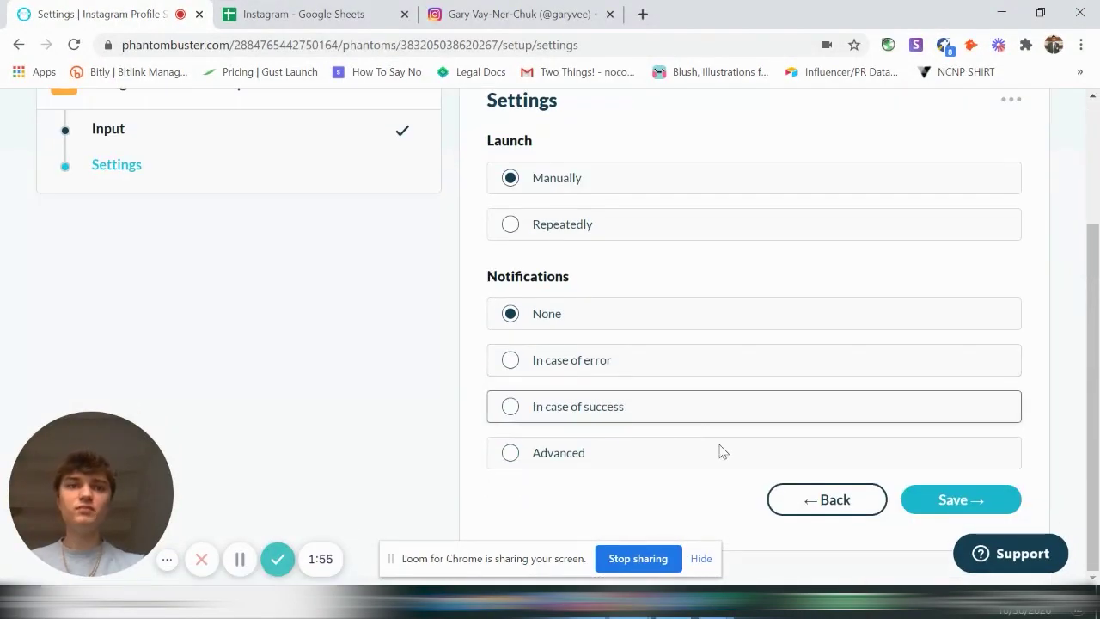
click(957, 508)
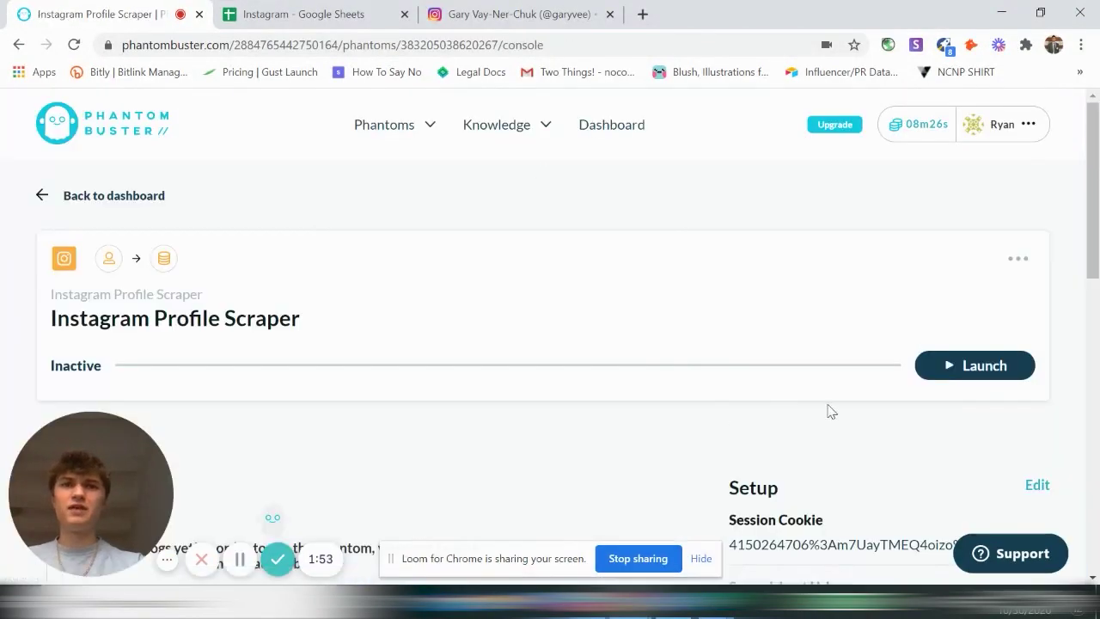
scroll(828, 410, down, 2)
click(977, 206)
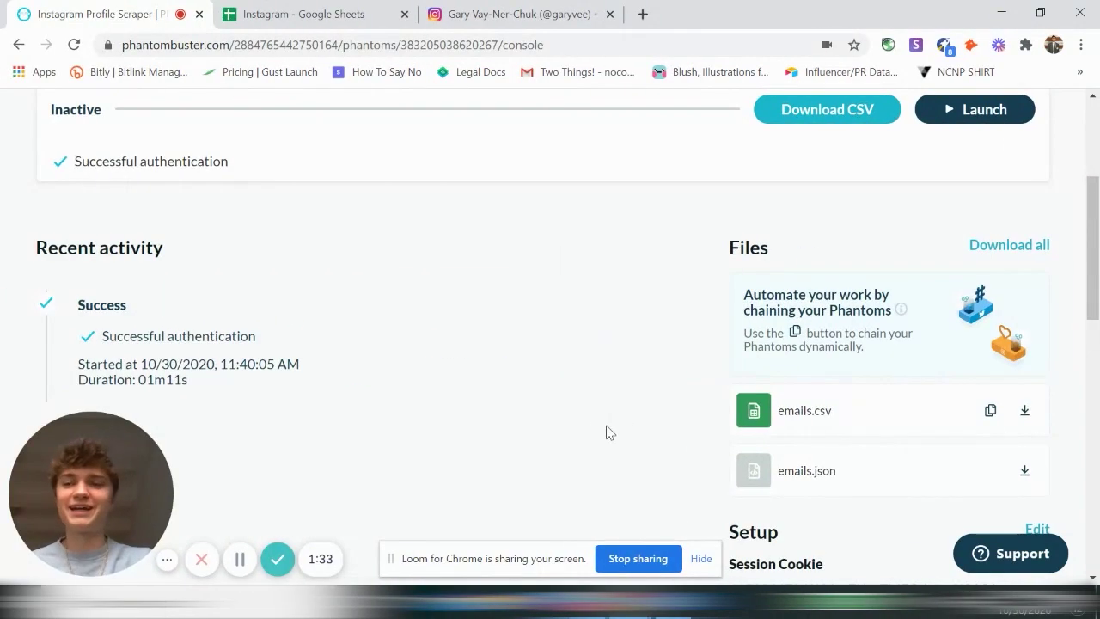
scroll(606, 432, up, 3)
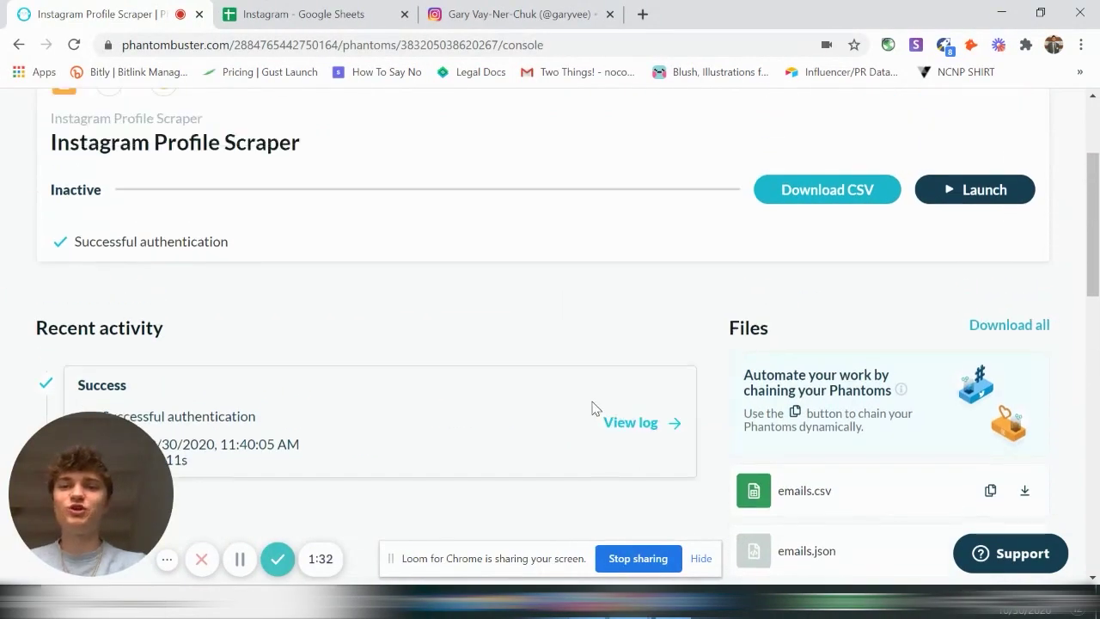
- Preview the scraped entries in emails.csv, close the preview, and open the emails.json file
scroll(601, 448, down, 2)
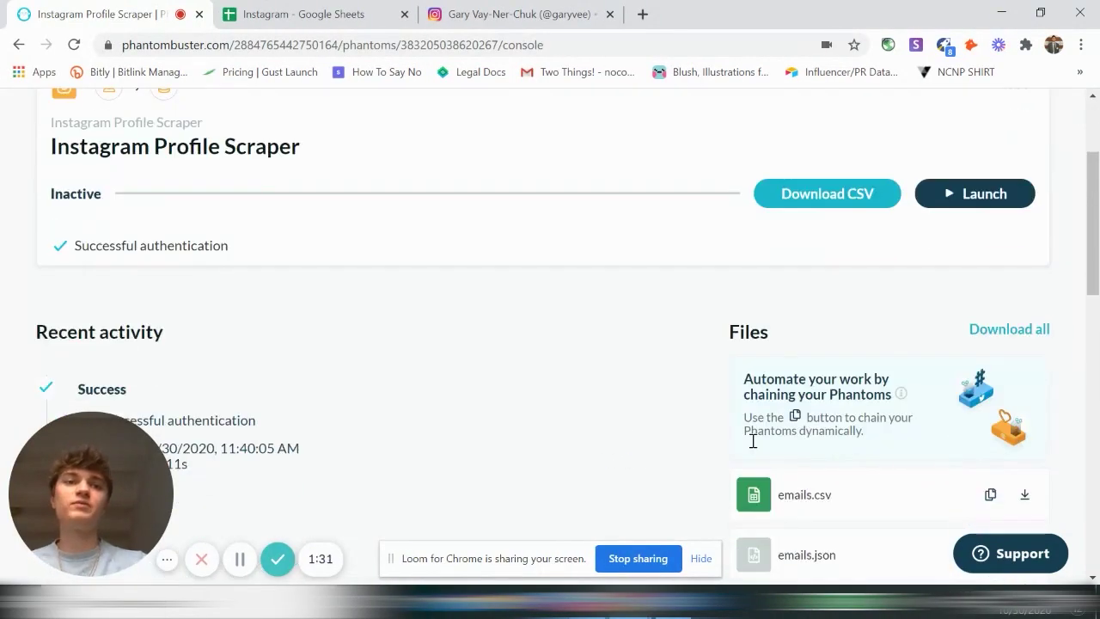
click(782, 502)
scroll(722, 367, down, 1)
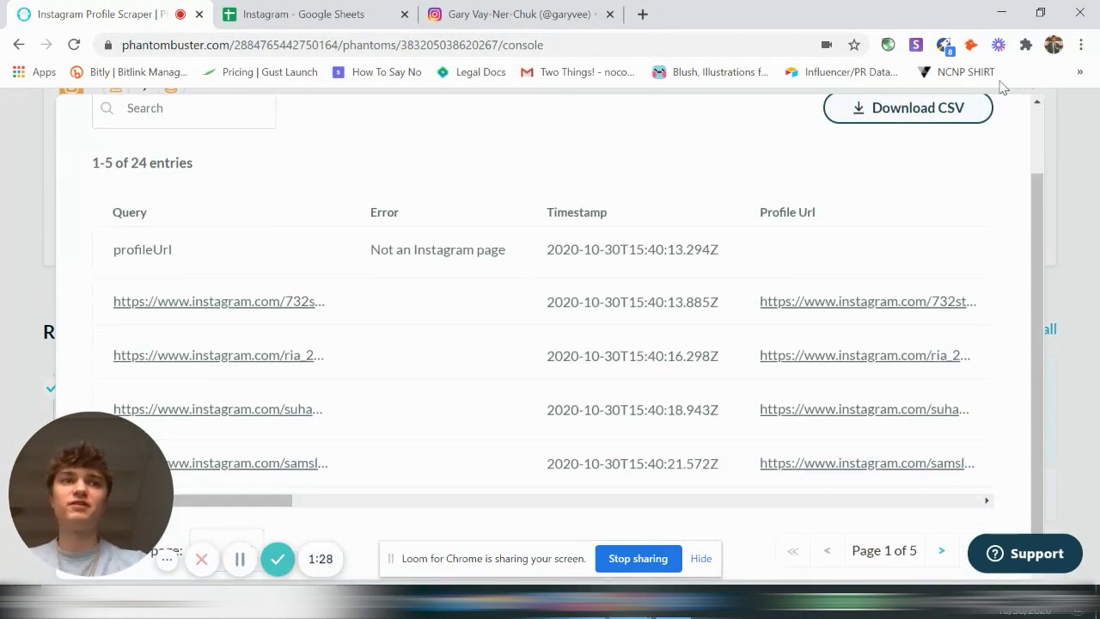
scroll(950, 214, up, 1)
click(982, 139)
scroll(873, 359, down, 1)
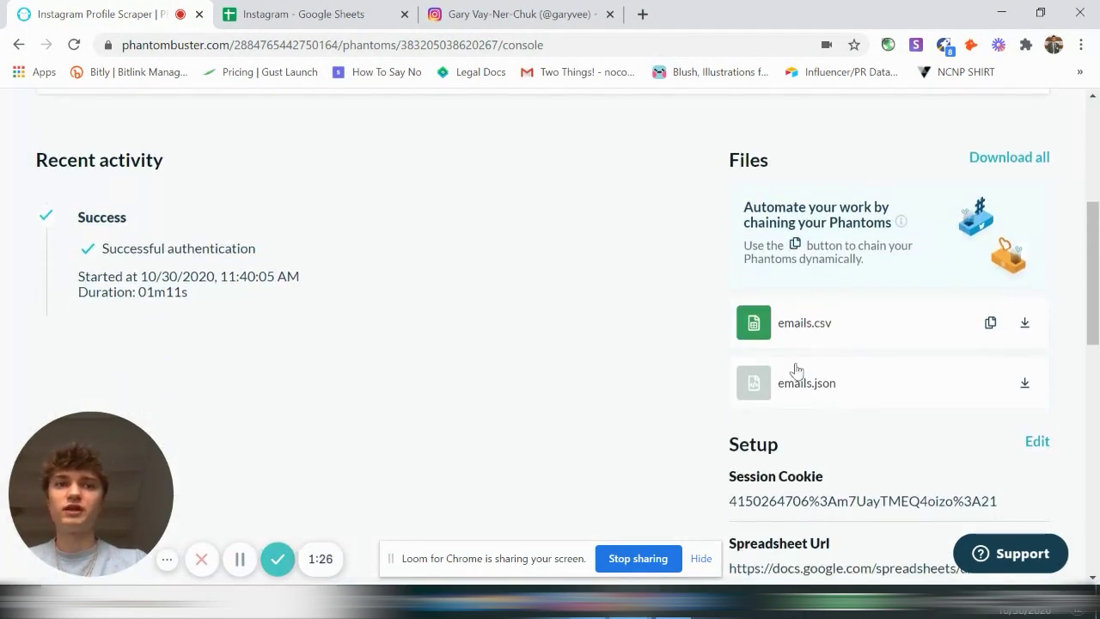
click(795, 378)
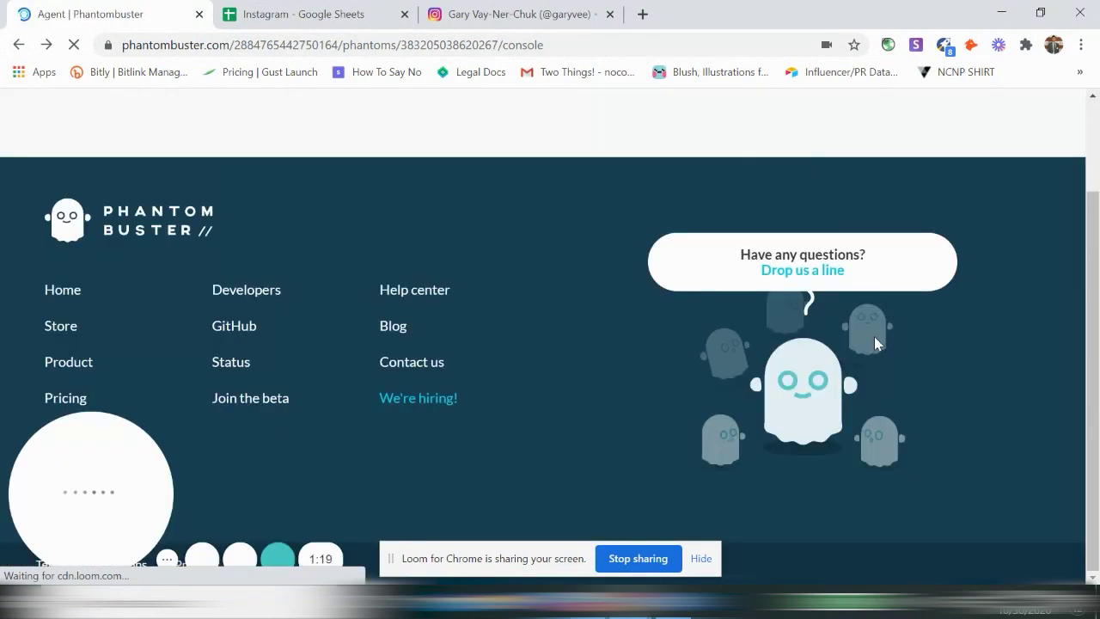
- Download the emails results as CSV from their preview and open the downloaded file in a maximized Excel window
scroll(872, 361, down, 2)
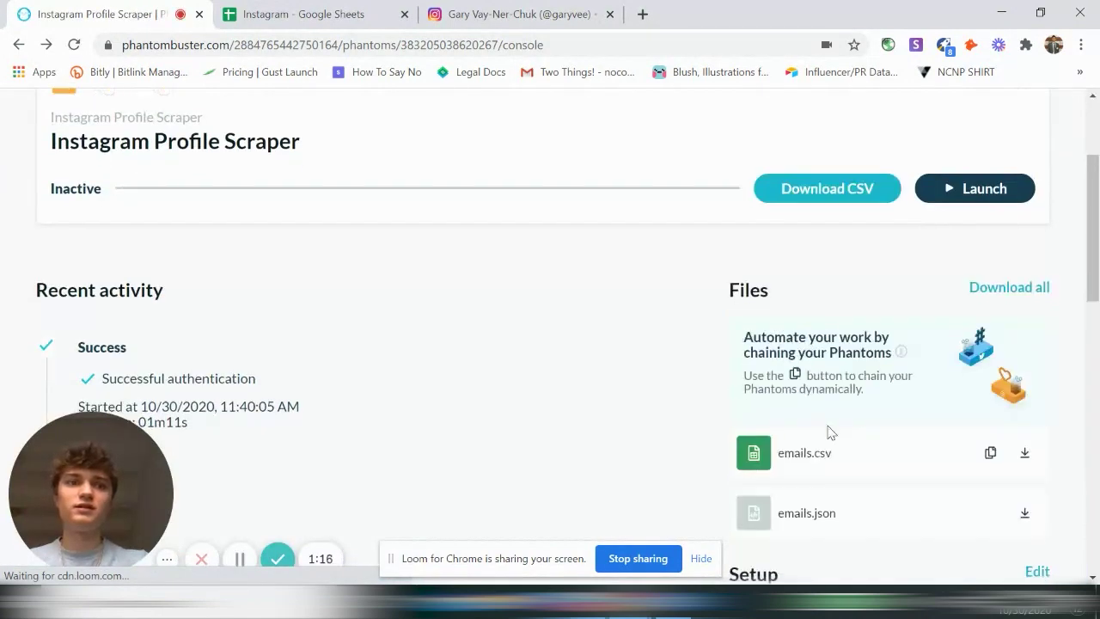
scroll(831, 431, down, 2)
click(802, 293)
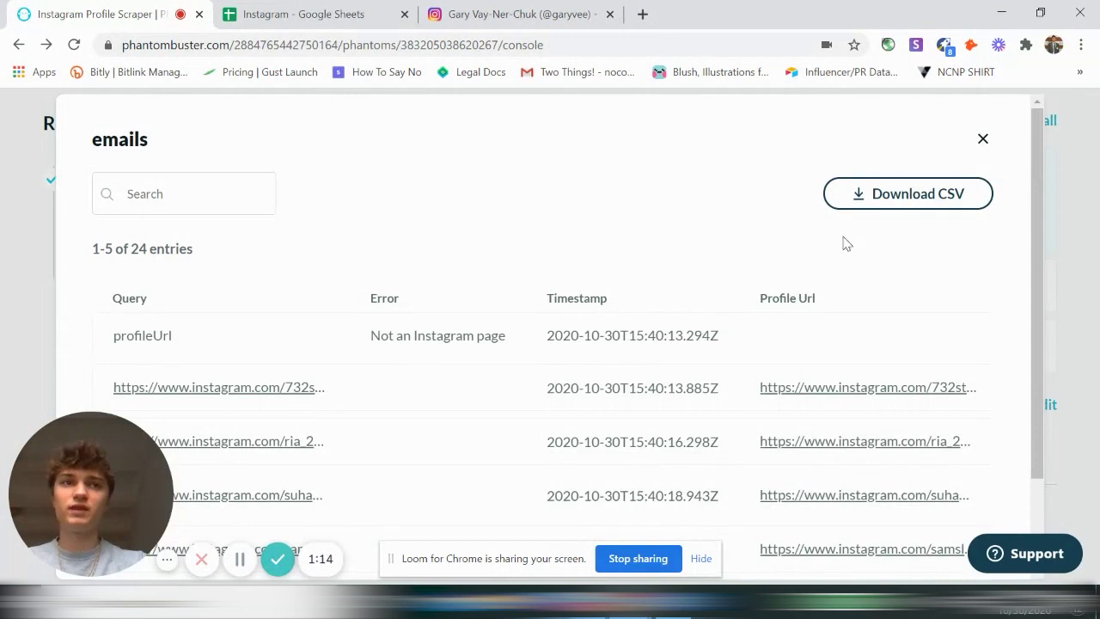
click(899, 196)
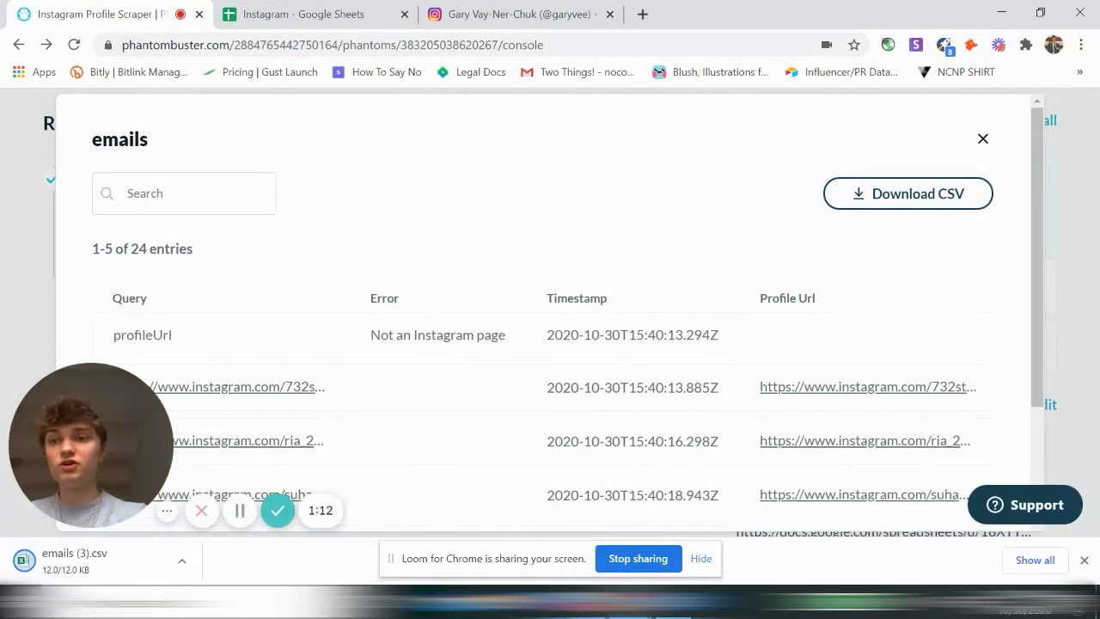
click(77, 560)
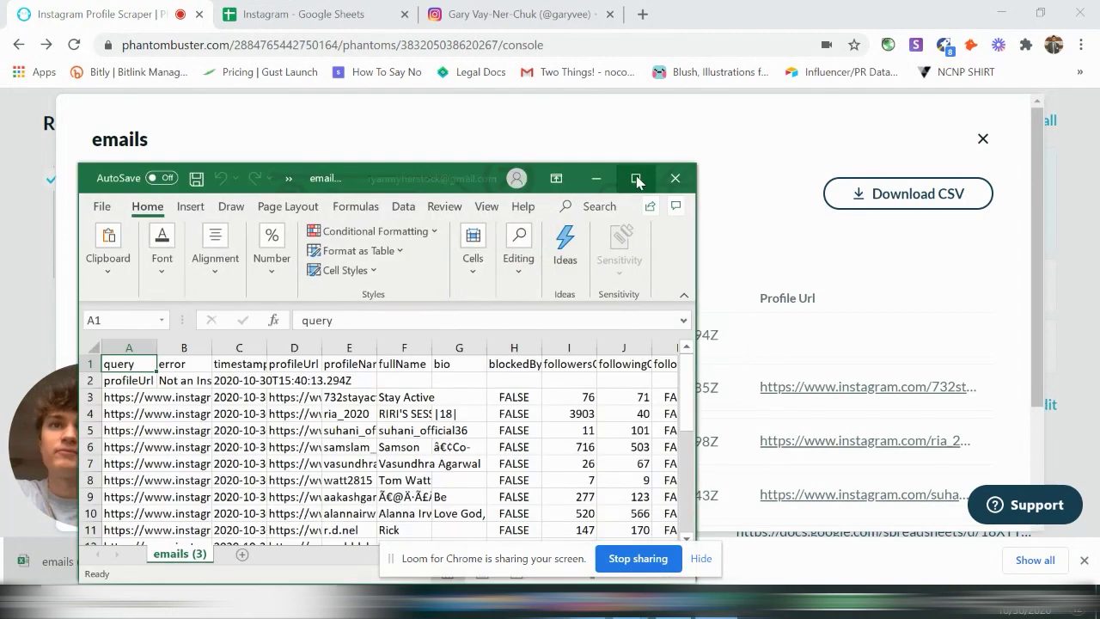
click(636, 177)
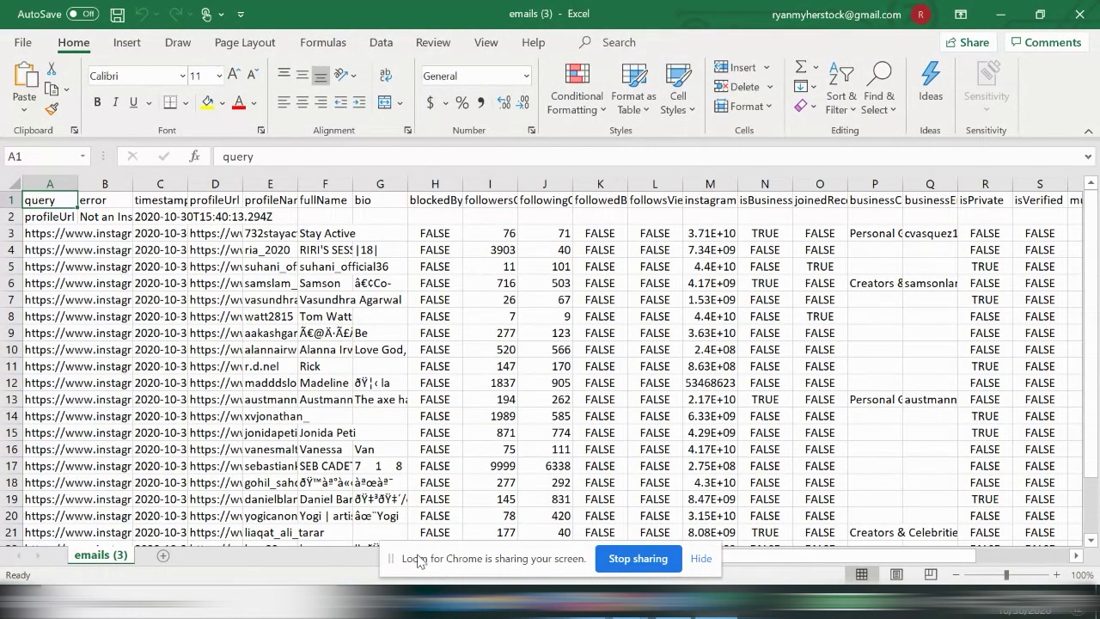
- Uncover the sheet's horizontal scroll bar and look across the profile data columns, including the businessCategory heading
drag(420, 561, 727, 574)
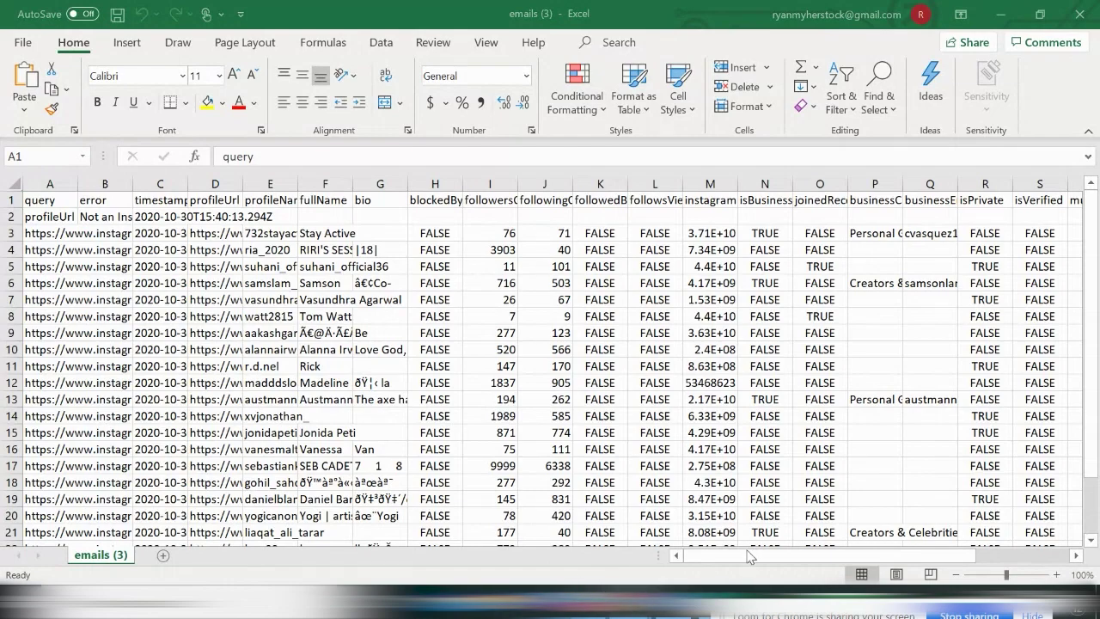
drag(954, 556, 1048, 563)
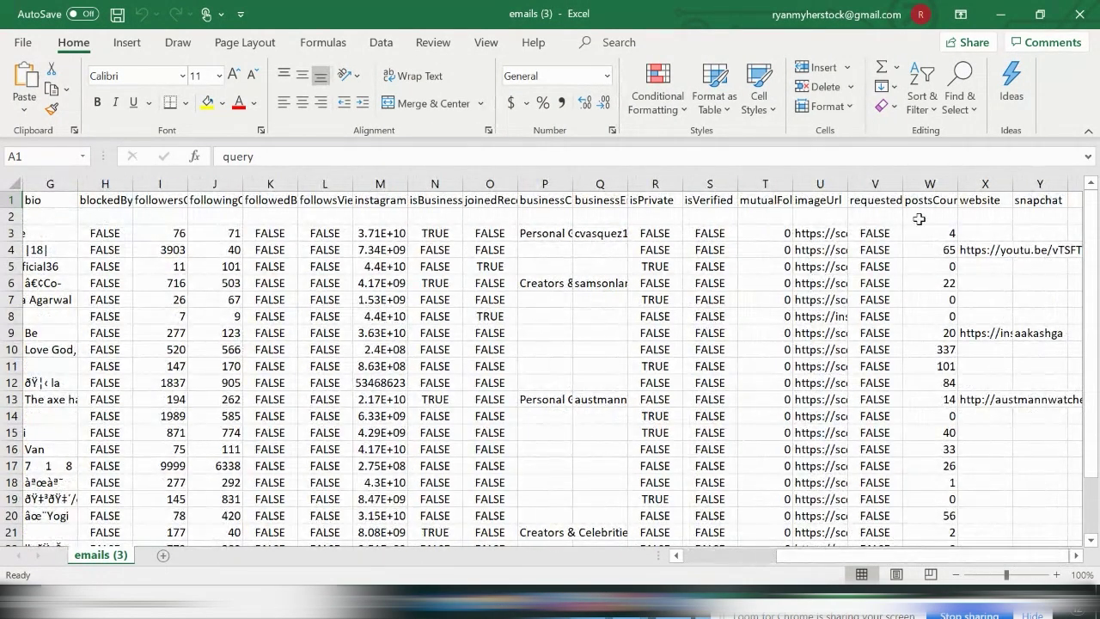
drag(851, 563, 820, 558)
click(669, 199)
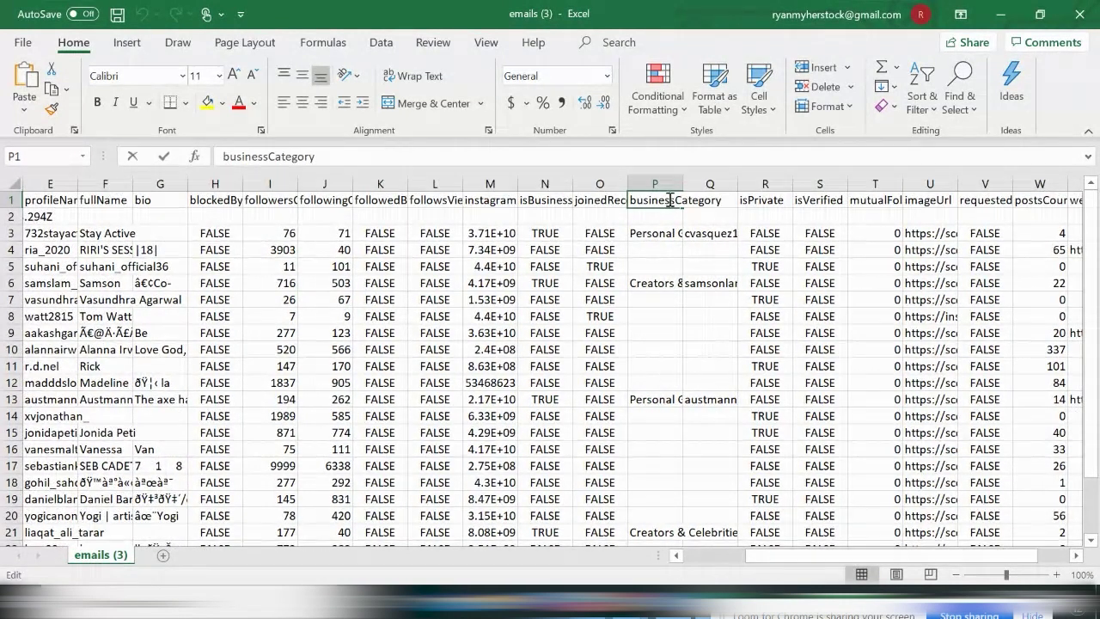
click(552, 269)
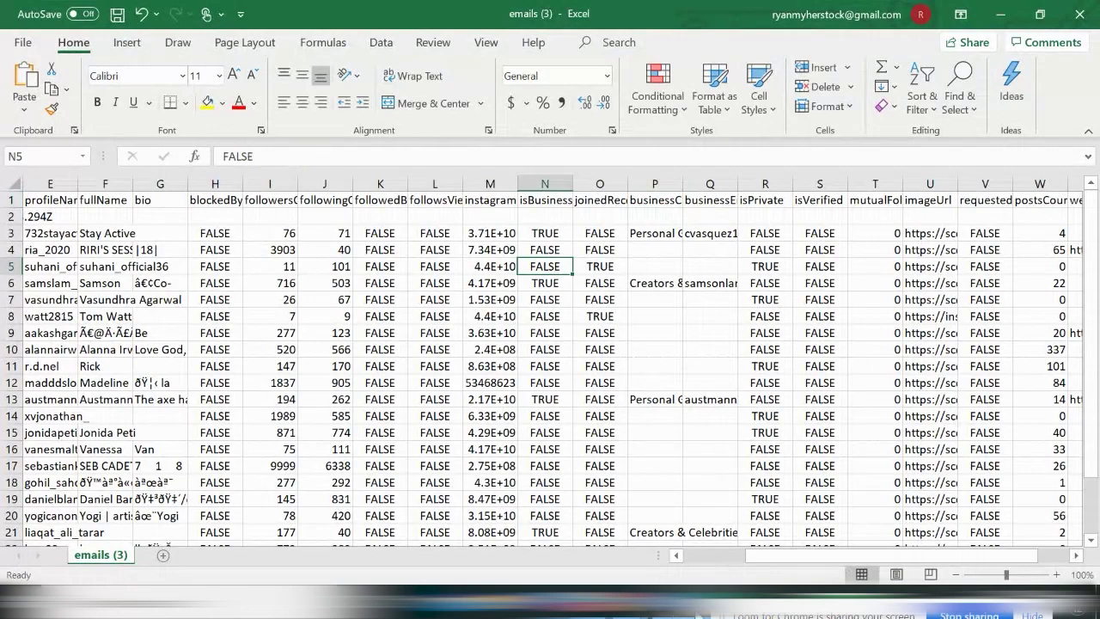
drag(765, 555, 650, 575)
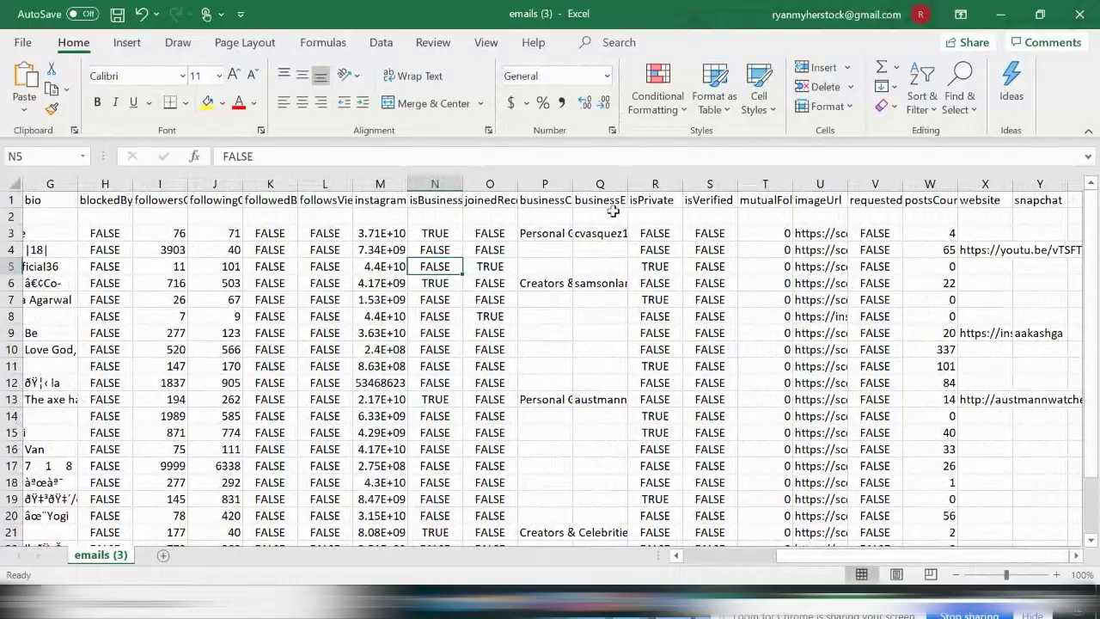
- Inspect the businessEmail column's heading and the e-mail address in its row 3 cell
click(599, 201)
double_click(599, 201)
double_click(605, 249)
click(602, 233)
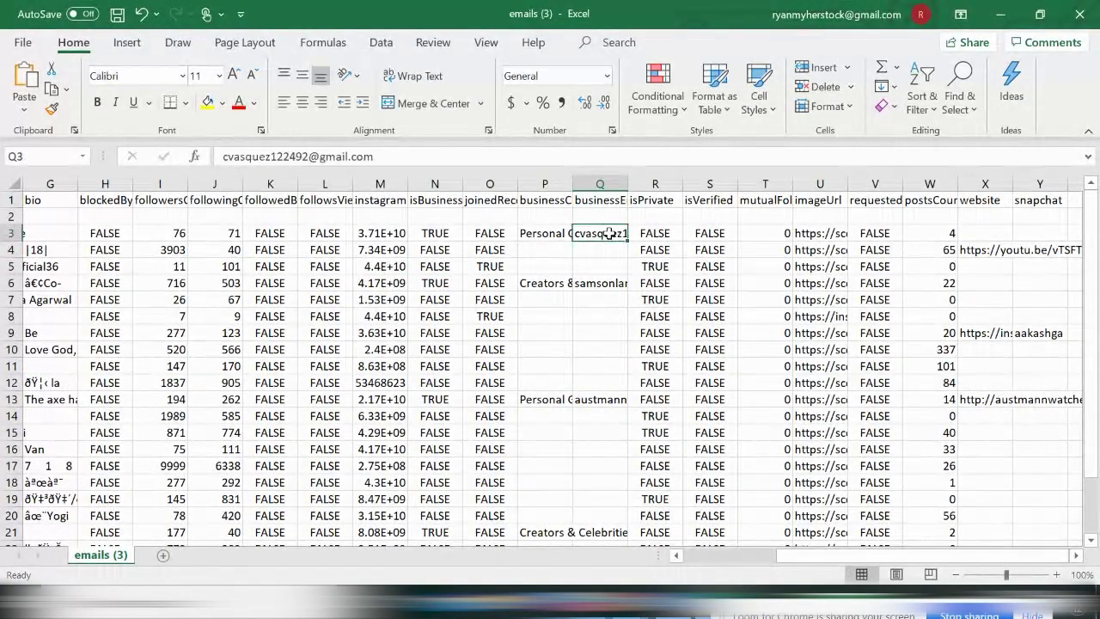
double_click(610, 233)
click(574, 288)
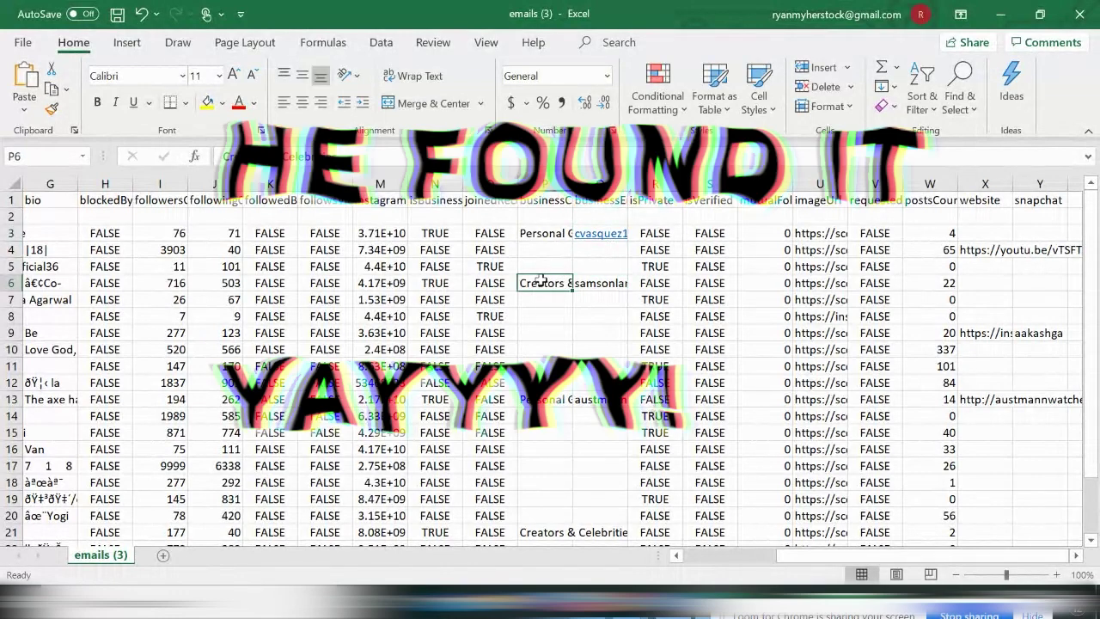
key(Down)
key(Down)
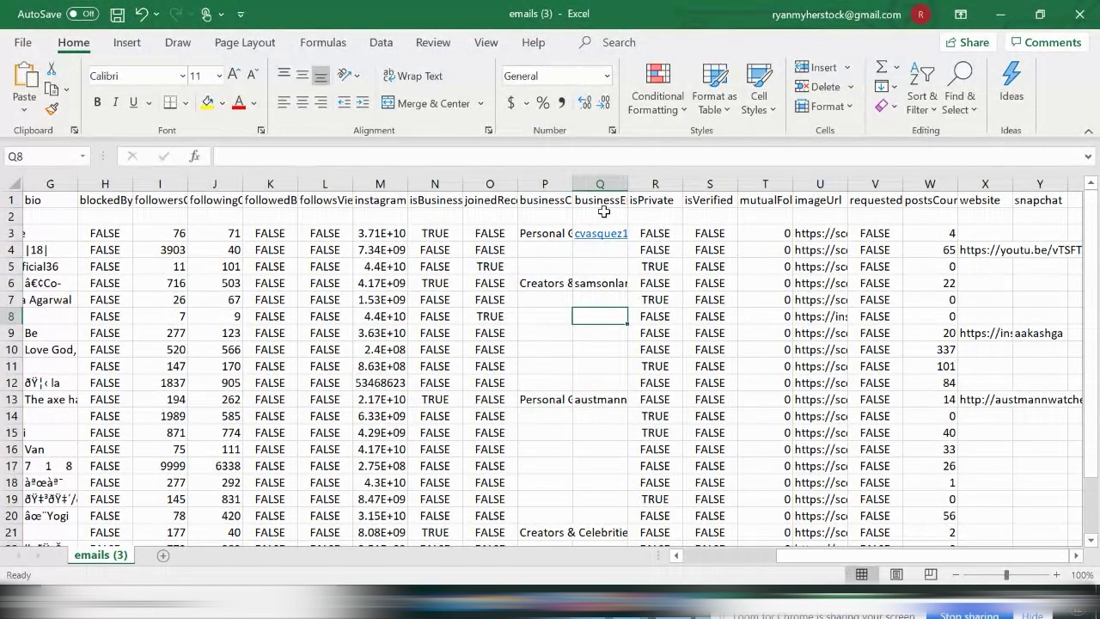
- Check the full businessEmail column and view the e-mail addresses in rows 6 and 13
click(609, 201)
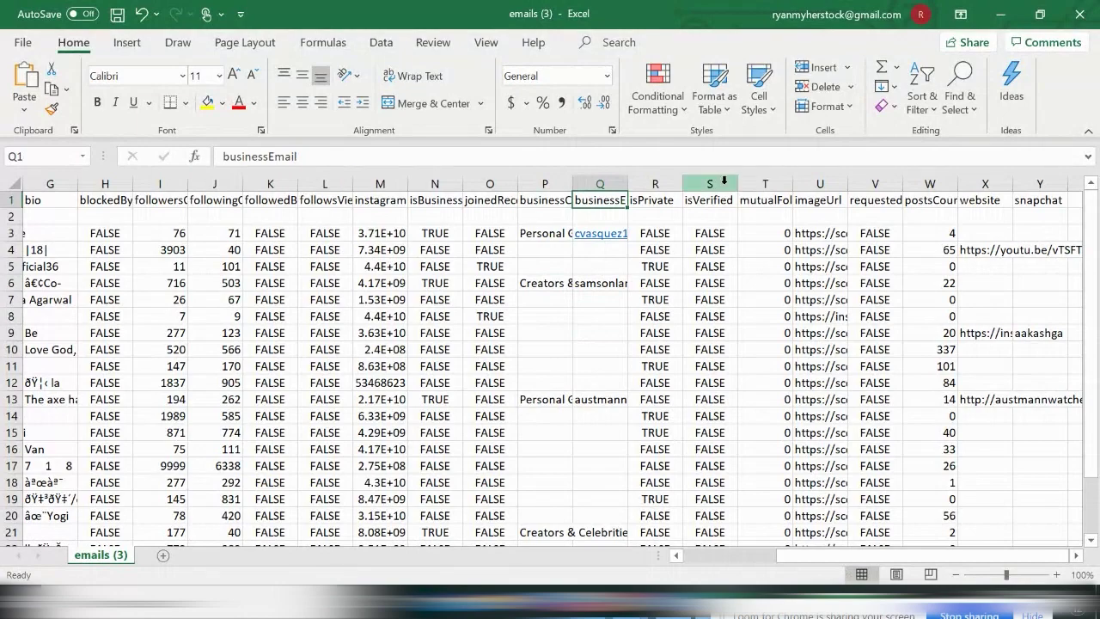
scroll(610, 336, down, 8)
scroll(611, 337, up, 8)
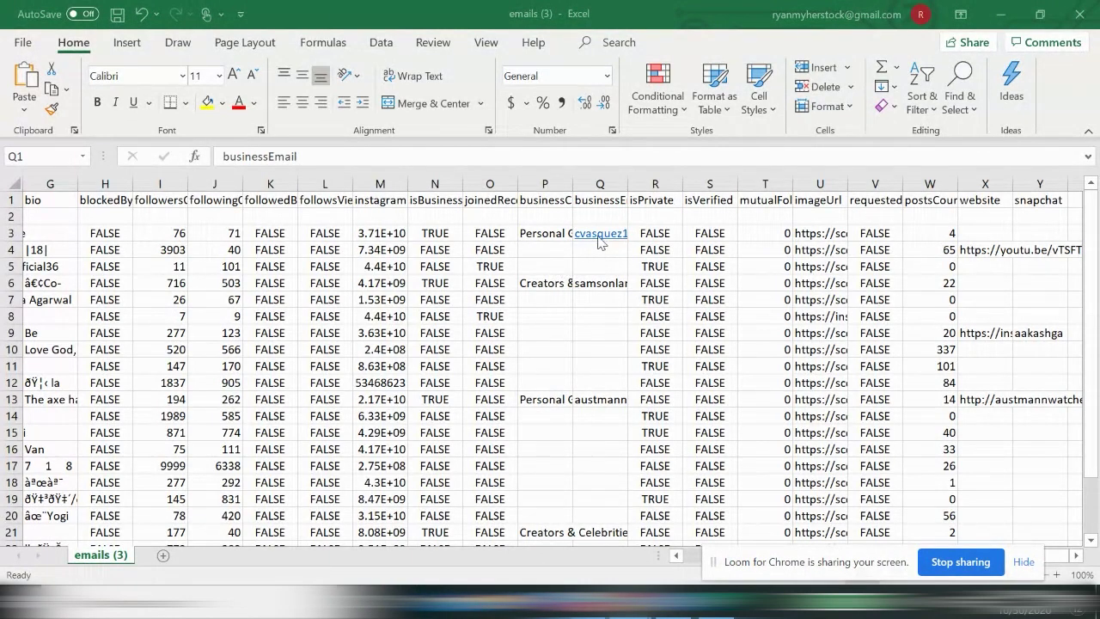
click(594, 263)
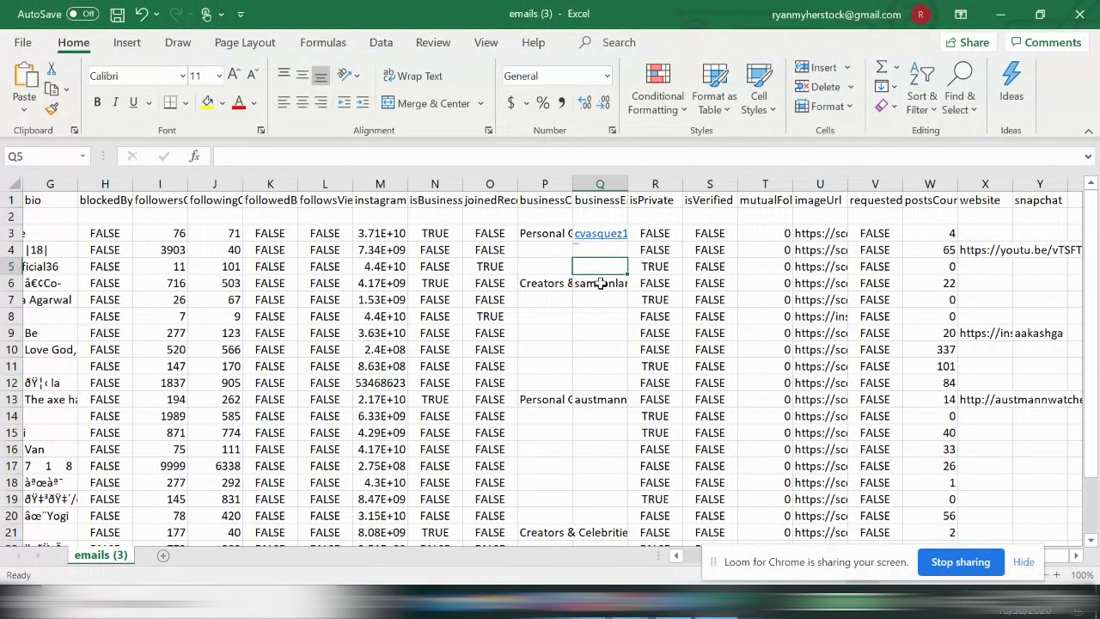
click(600, 282)
click(601, 400)
- Switch back to Phantombuster in Chrome and close the emails preview on the Instagram Profile Scraper page
mouse_move(624, 616)
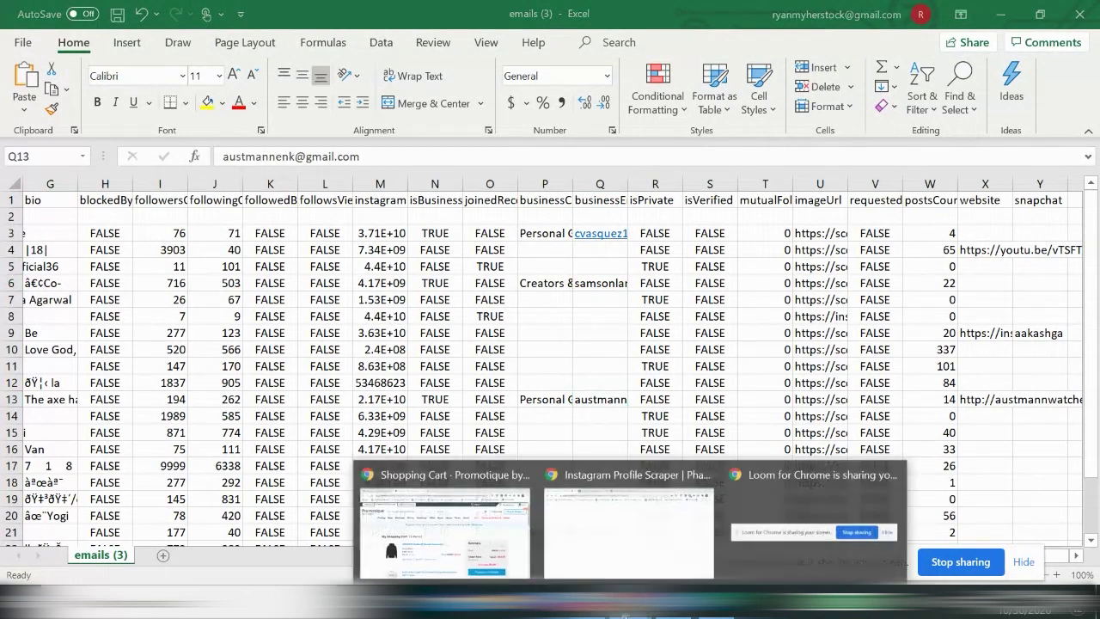
click(628, 557)
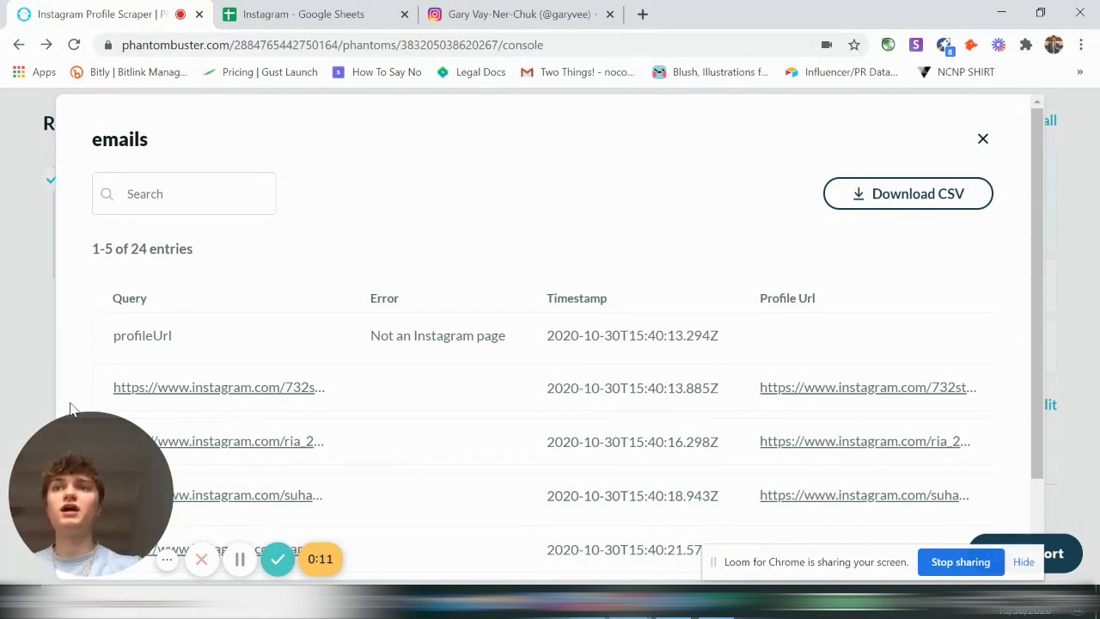
scroll(349, 250, down, 1)
scroll(44, 214, up, 1)
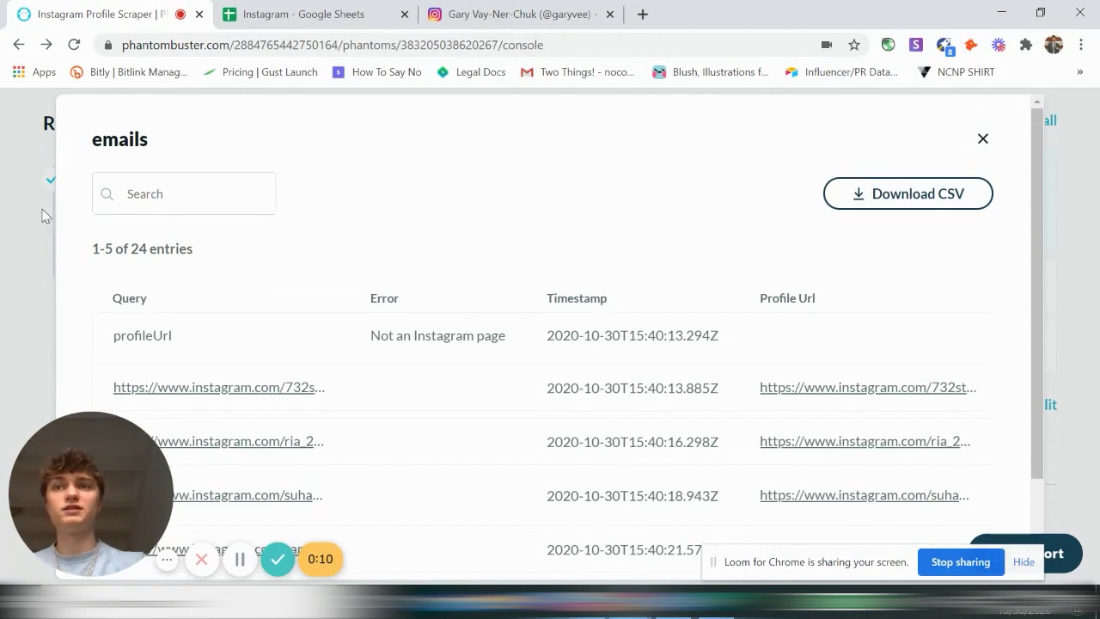
click(983, 140)
scroll(191, 278, up, 4)
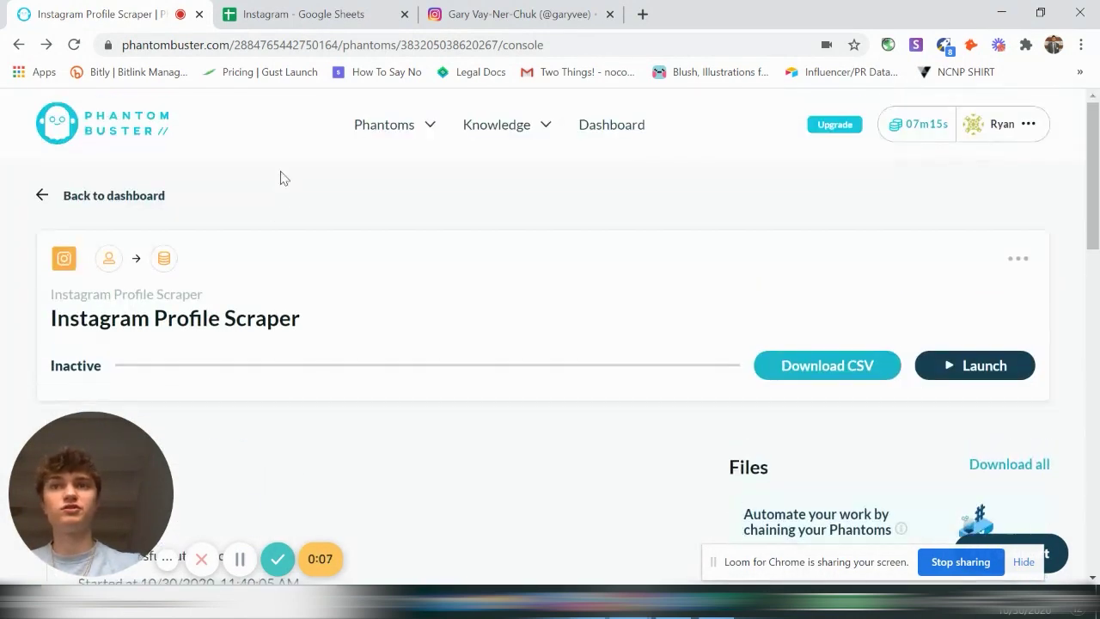
- Open the Phantom store with all categories and browse the available Phantoms
mouse_move(428, 125)
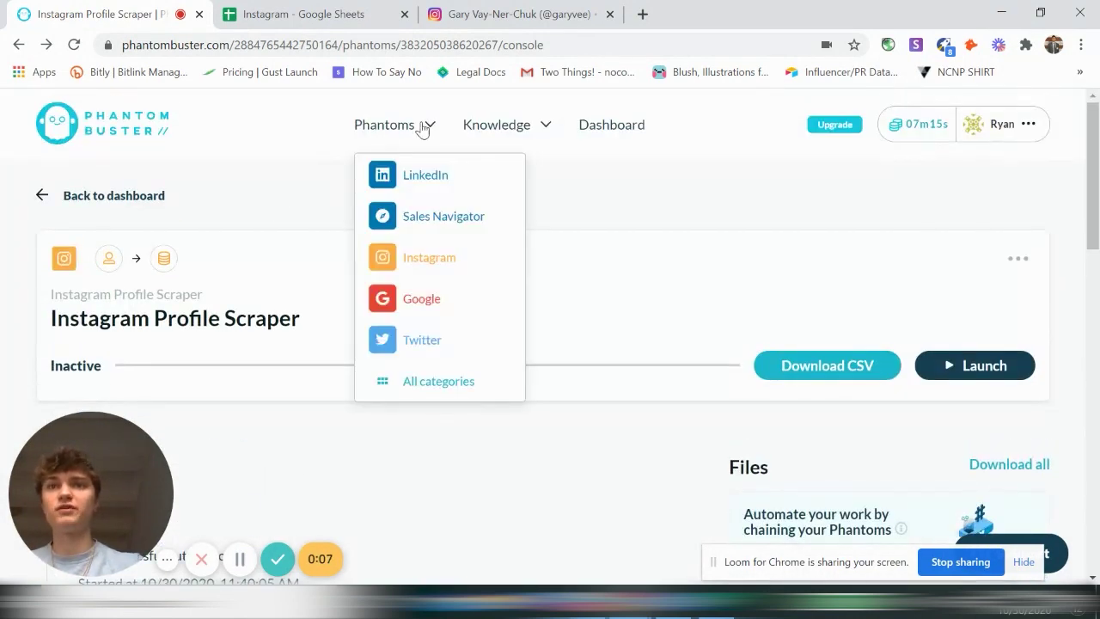
click(423, 382)
scroll(619, 370, down, 2)
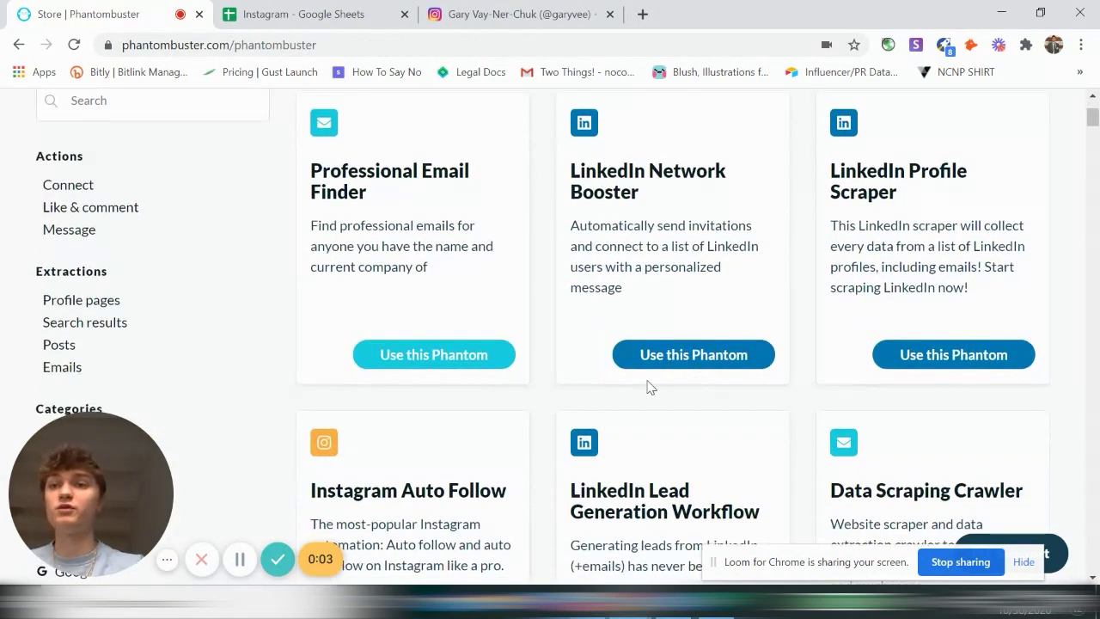
scroll(650, 388, down, 1)
scroll(650, 387, down, 1)
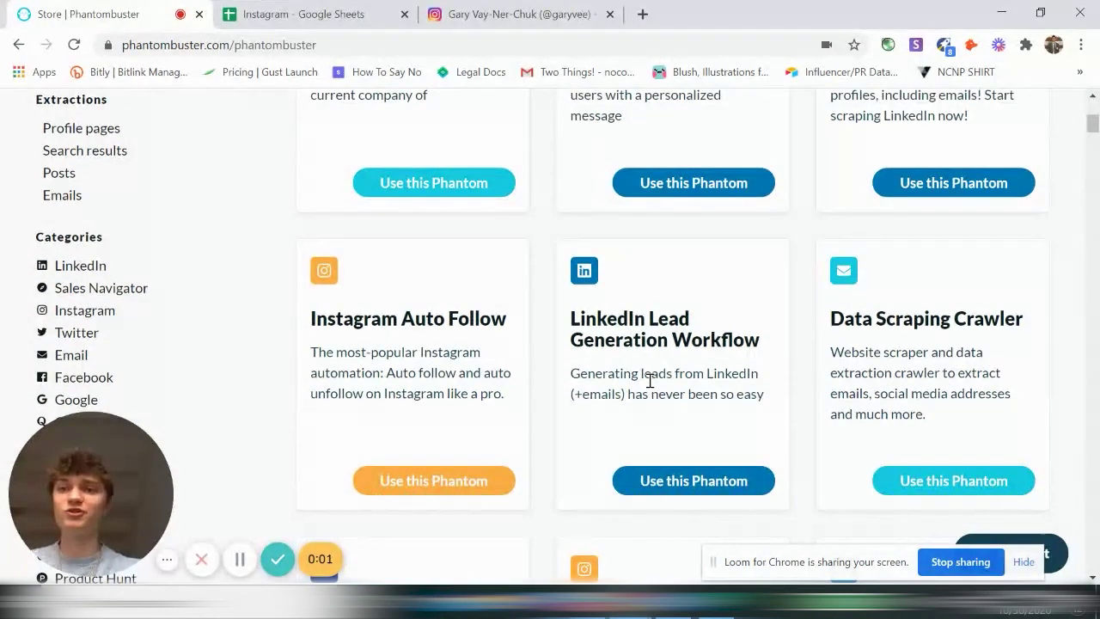